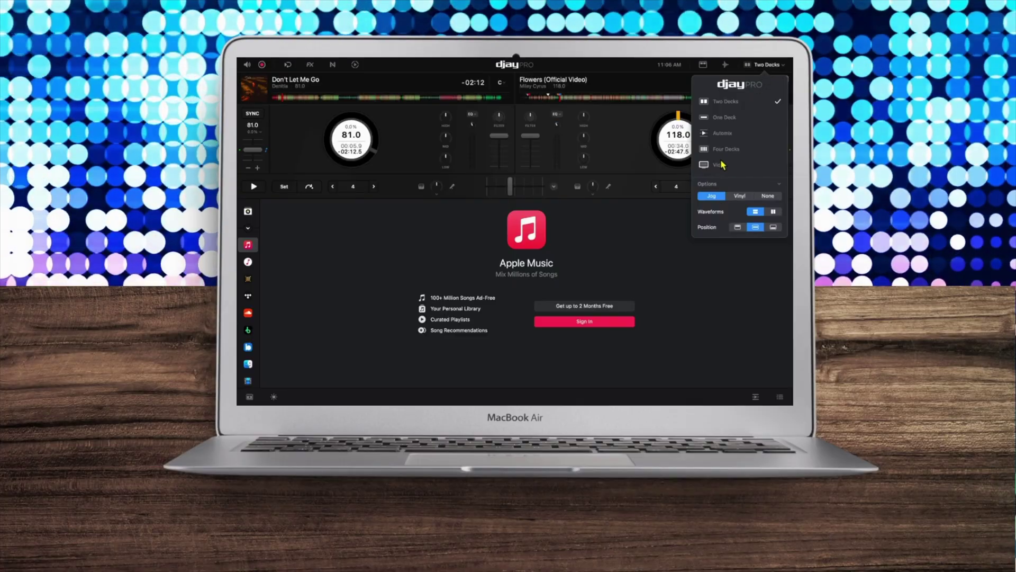
Close the layout dropdown and keep the Two Decks view, with both playlist tracks loaded.
left_click(720, 165)
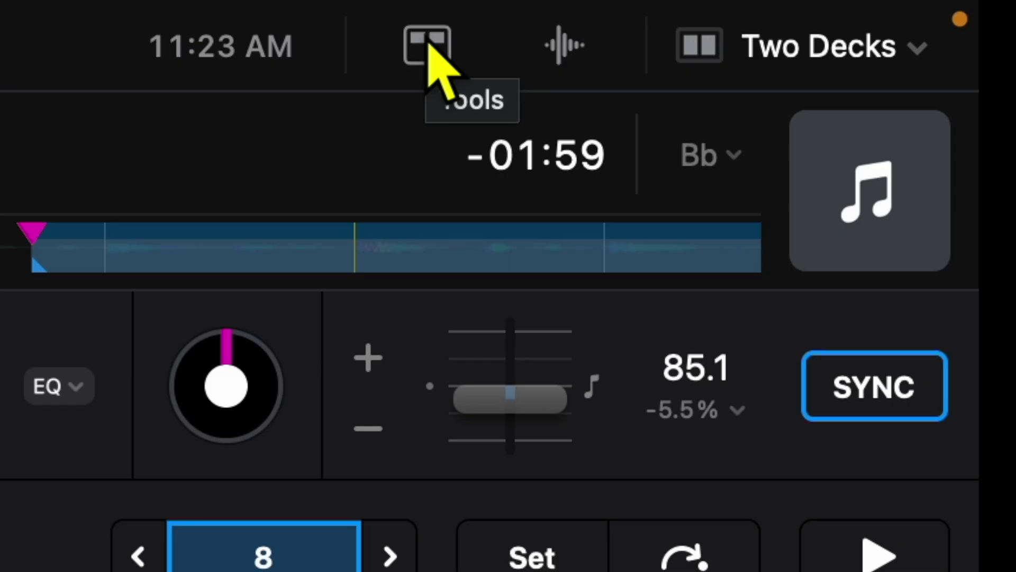
Show the cue and loop pads and slow the right deck to 81.1 BPM (-10.0%).
left_click(429, 47)
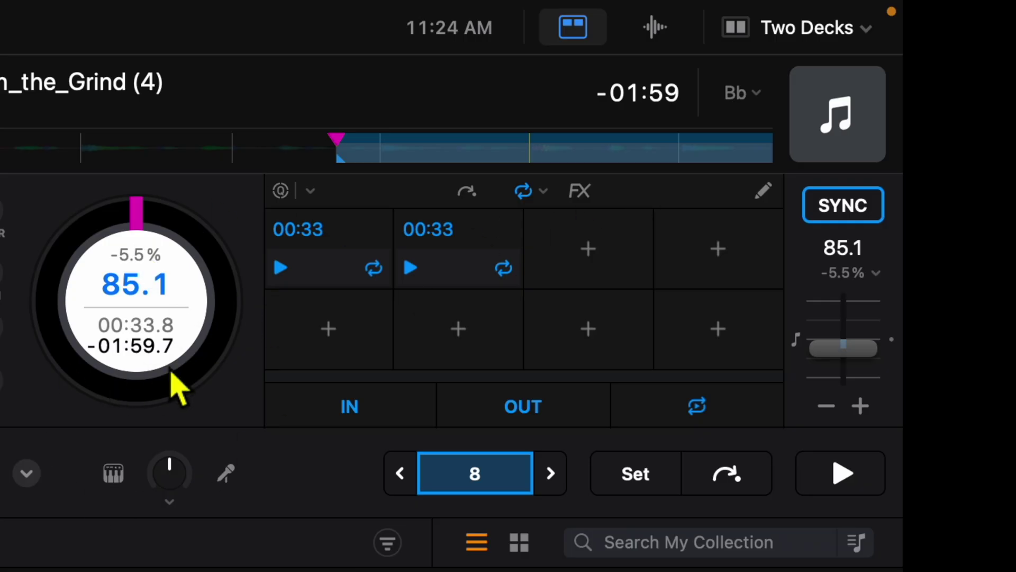
mouse_move(874, 350)
left_mouse_down()
mouse_move(863, 324)
mouse_move(857, 368)
mouse_move(858, 356)
left_mouse_up()
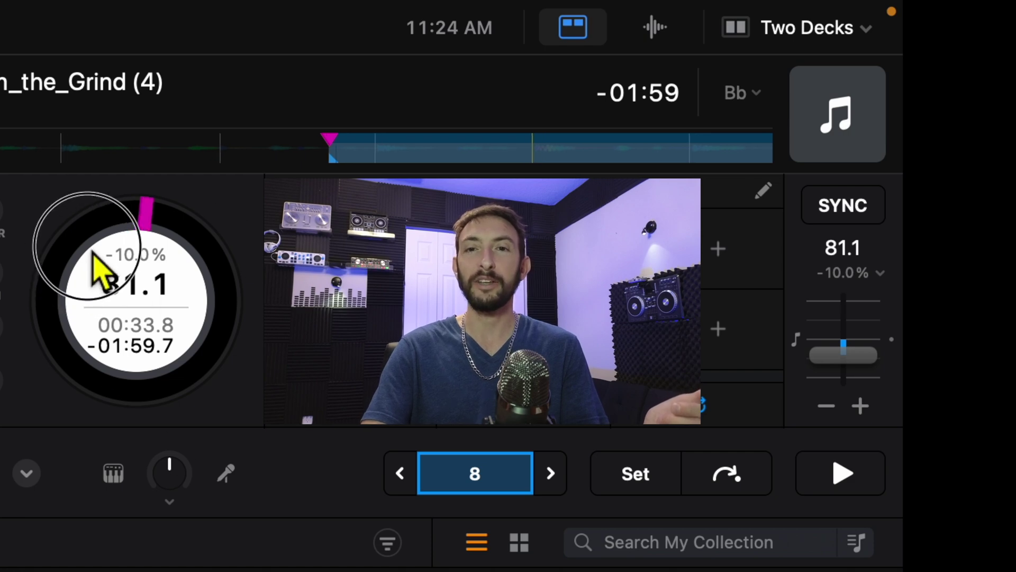
left_click_drag(96, 261, 485, 174)
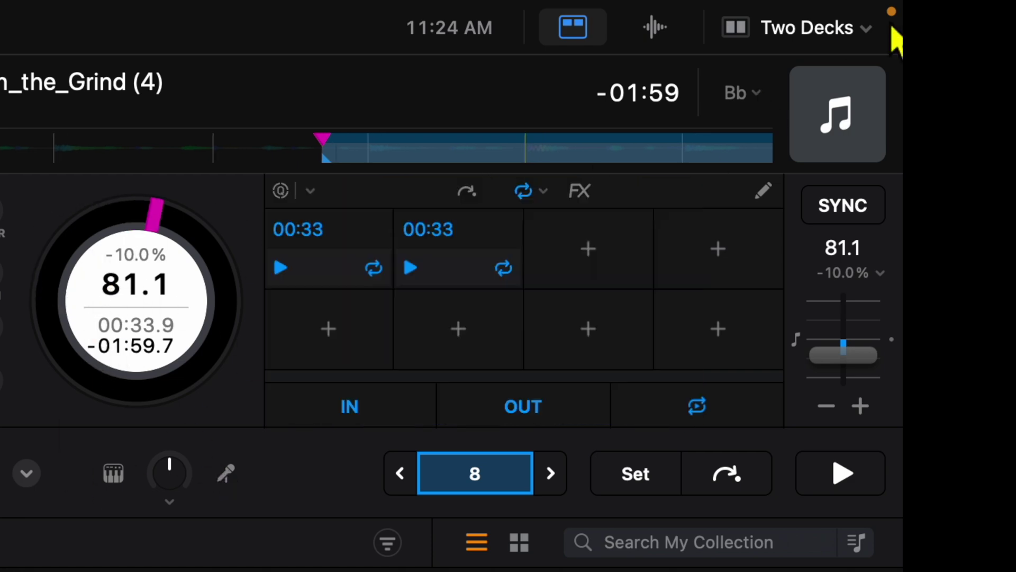
left_click(865, 32)
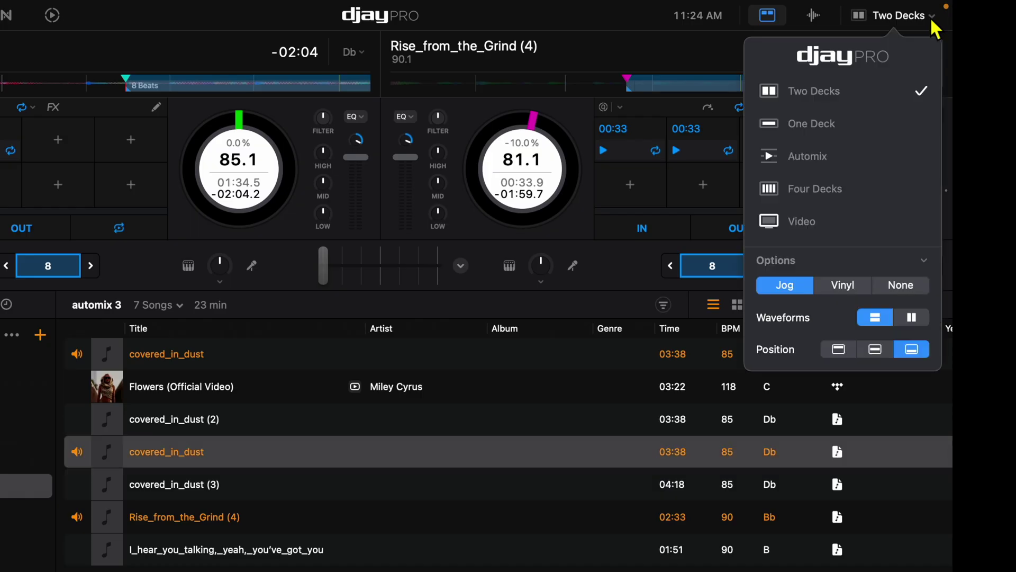
Show both decks as vinyl turntables, then play and scratch the right deck near its end.
left_click(842, 285)
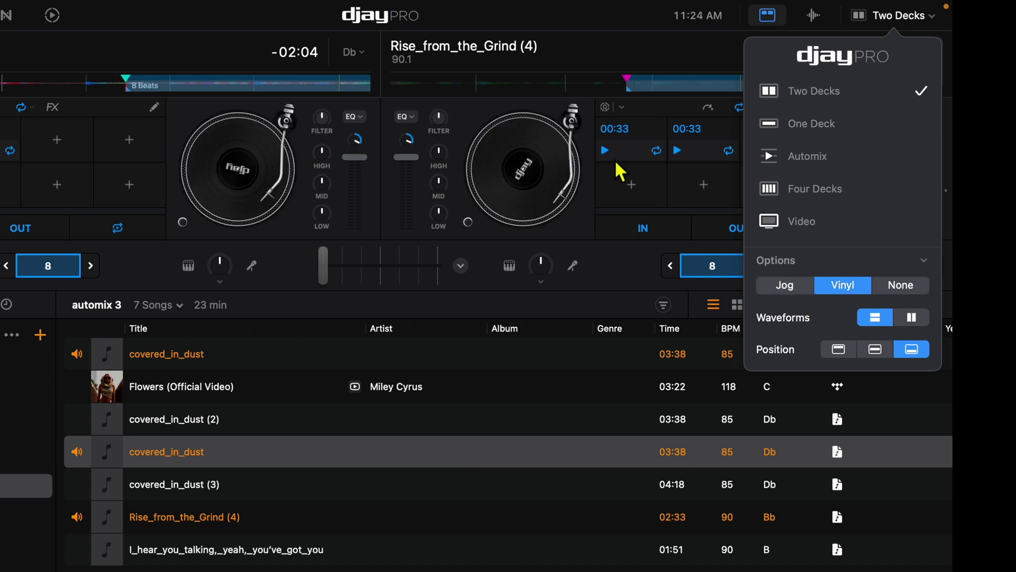
left_click(577, 233)
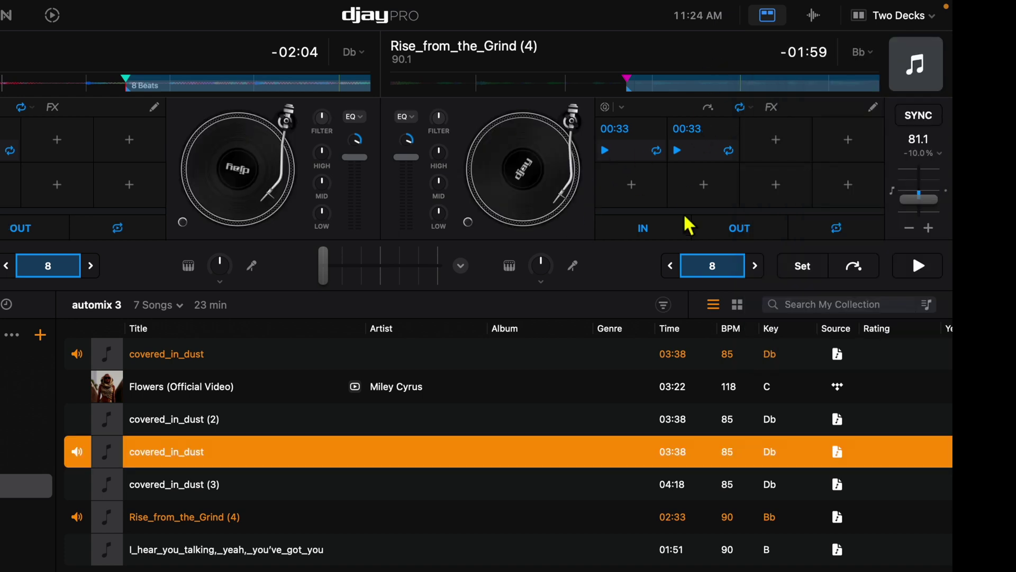
left_click(819, 83)
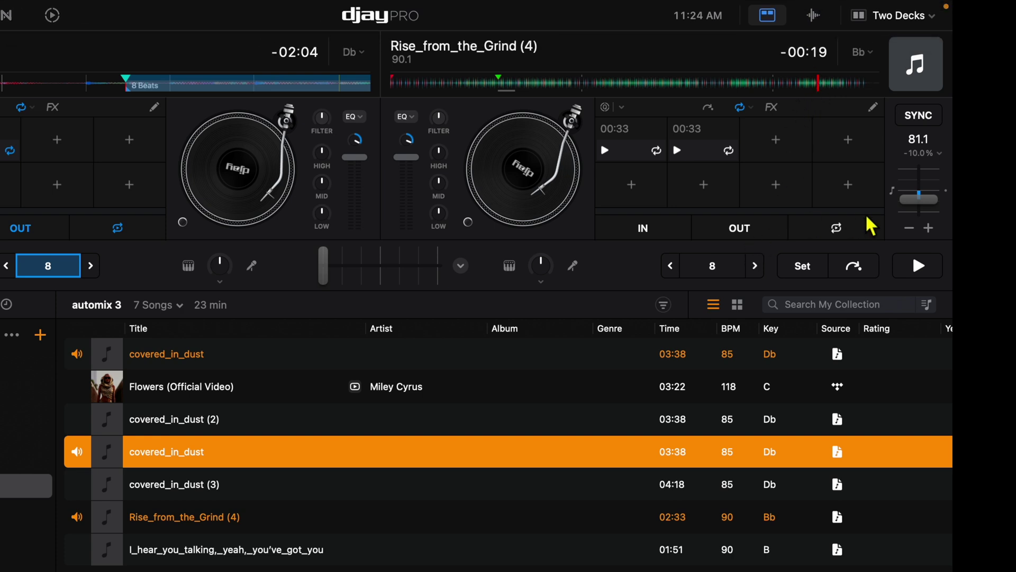
left_click(919, 264)
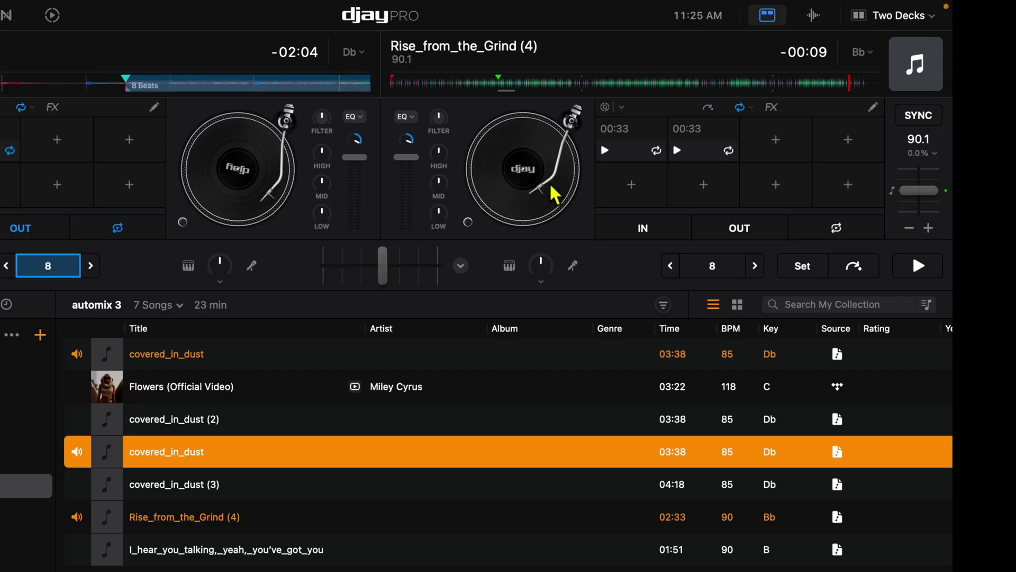
mouse_move(556, 199)
left_mouse_down()
mouse_move(563, 204)
mouse_move(551, 211)
left_mouse_up()
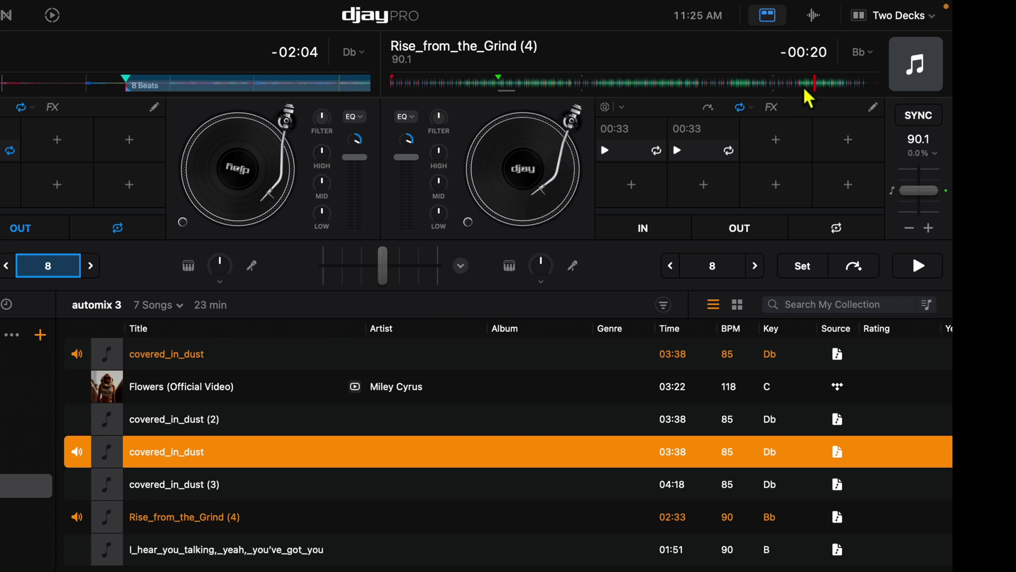
left_click_drag(550, 201, 581, 225)
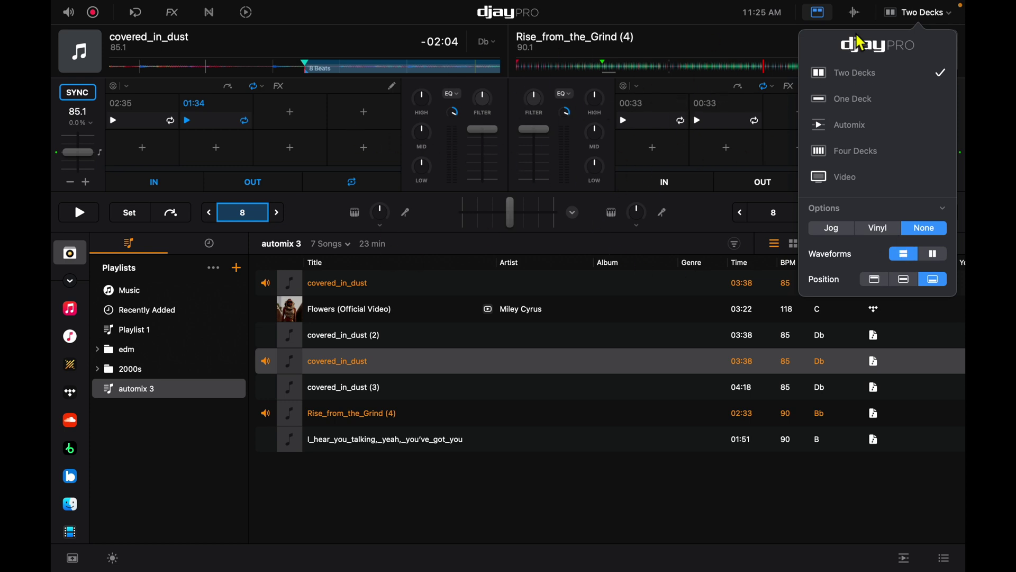
Show the large waveforms for both decks and arrange them vertically between the decks.
left_click(856, 12)
left_click(856, 12)
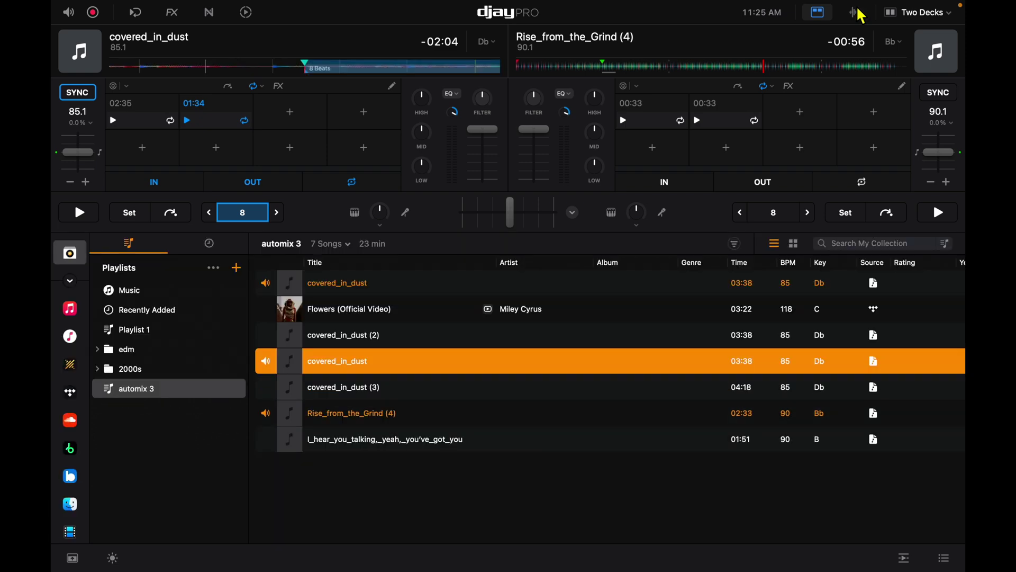
left_click(856, 12)
left_click(855, 15)
left_click(855, 15)
left_click(922, 20)
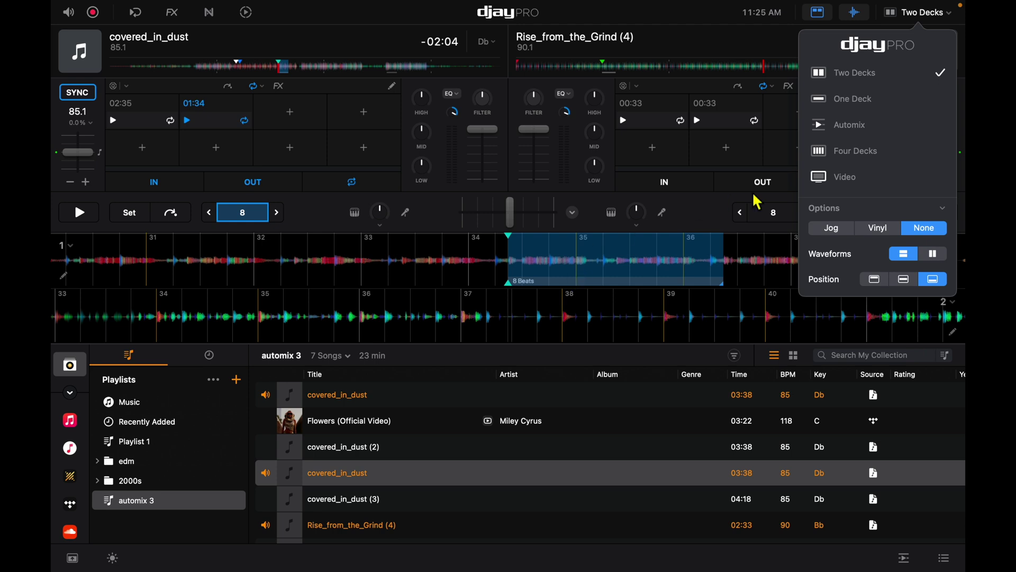
left_click(933, 255)
Keep horizontal waveforms positioned below the decks and switch both decks back to jog wheels.
left_click(932, 255)
left_click(907, 256)
left_click(930, 256)
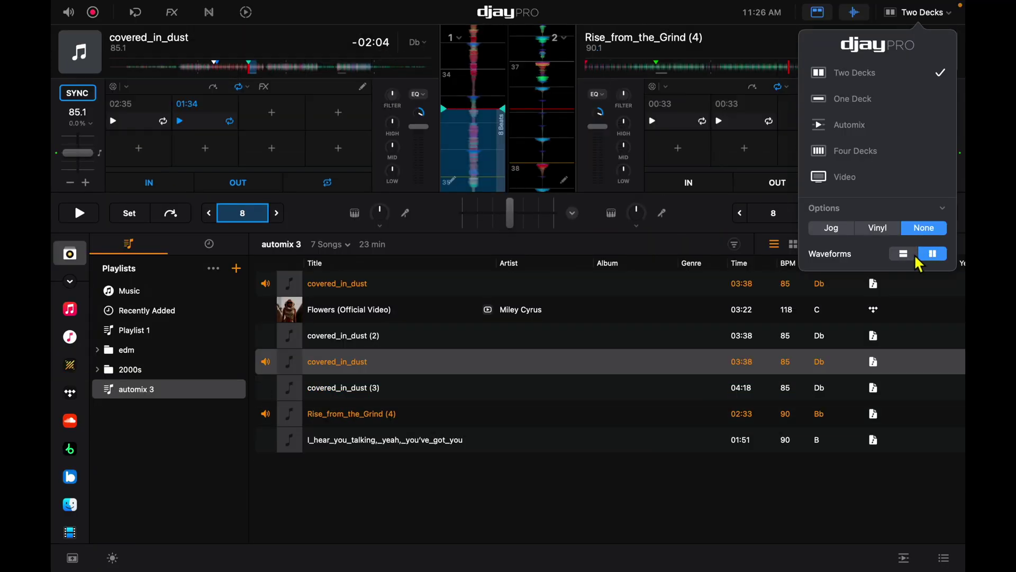
left_click(905, 254)
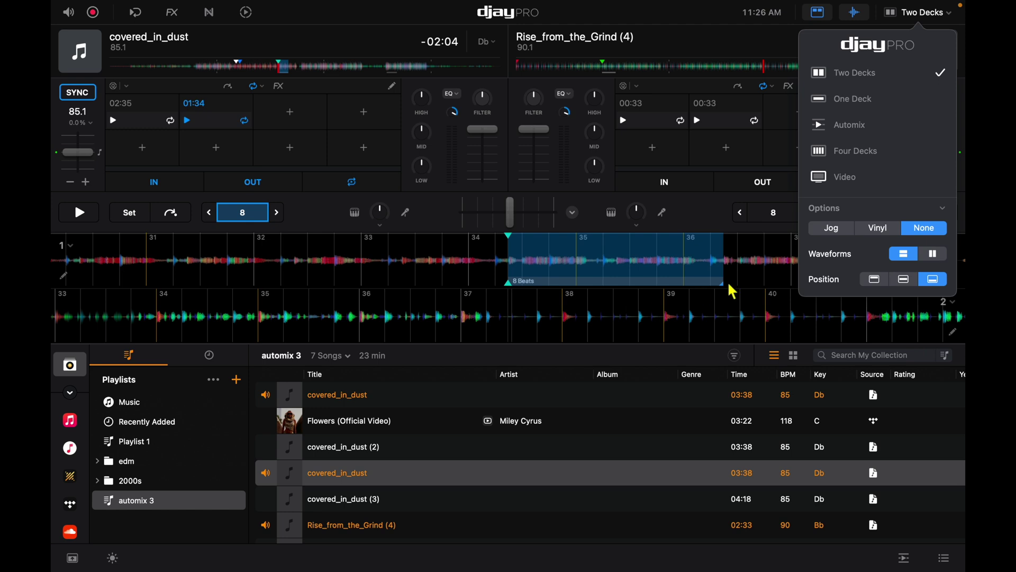
left_click(904, 280)
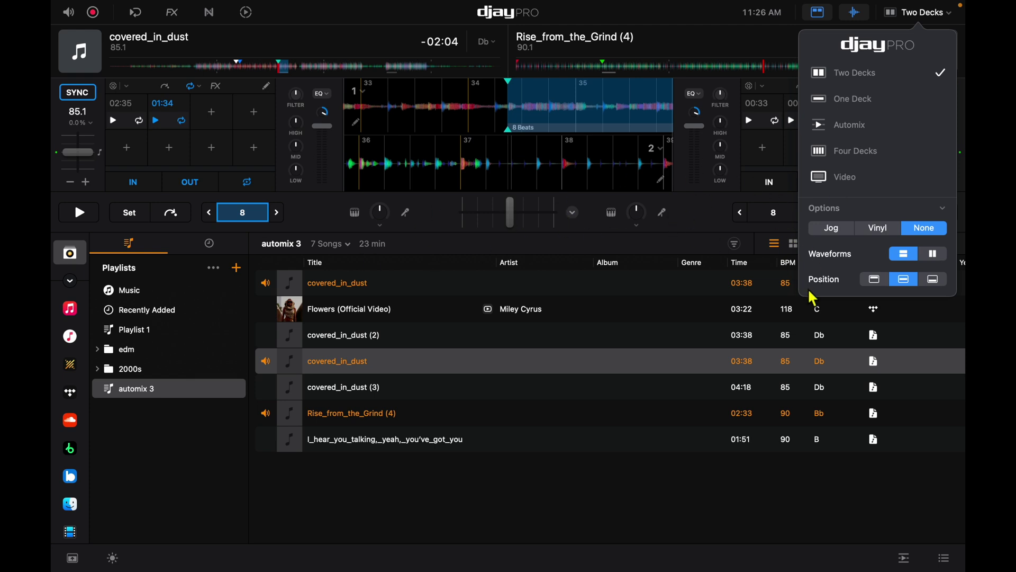
left_click(876, 282)
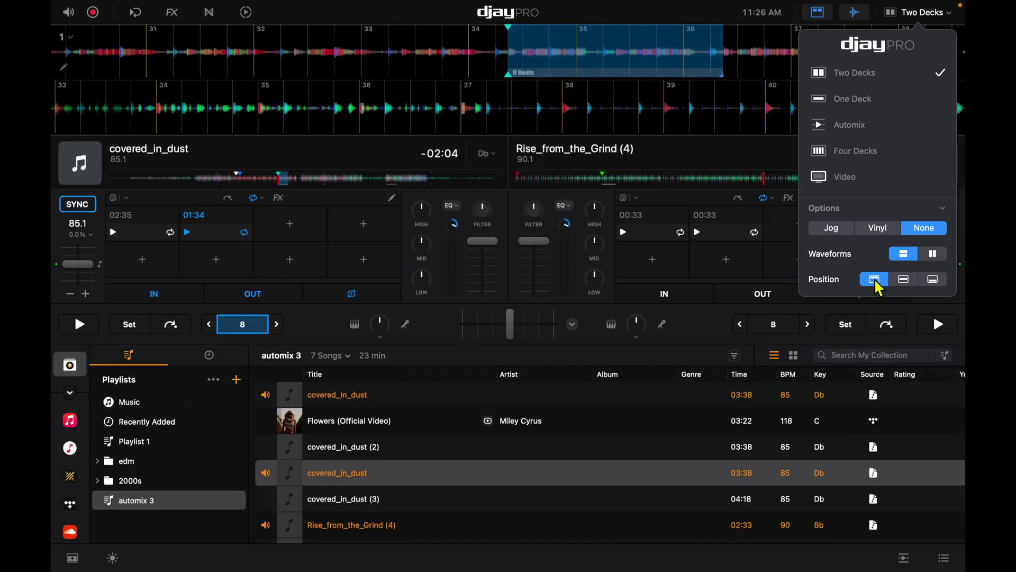
left_click(934, 280)
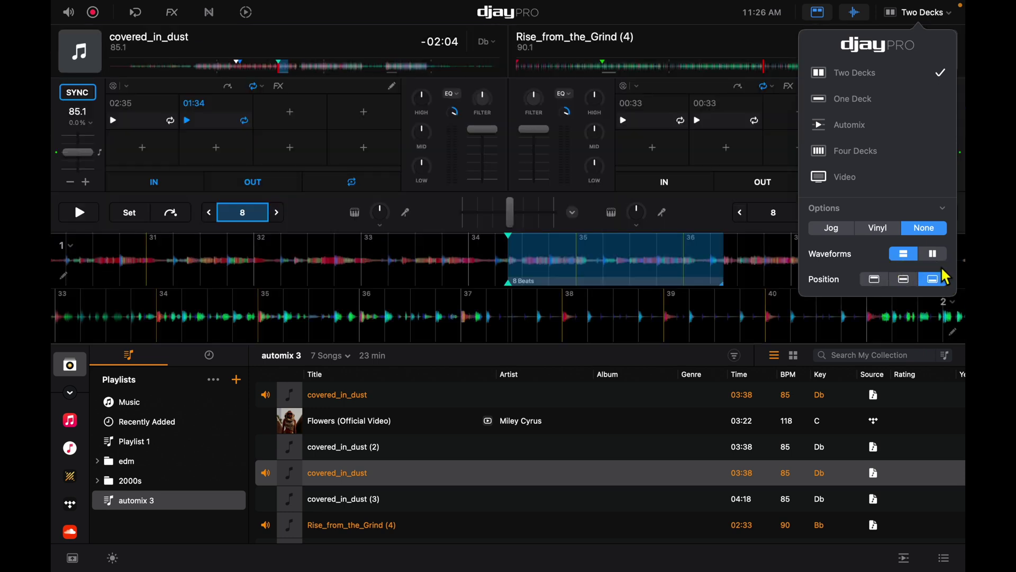
left_click(845, 231)
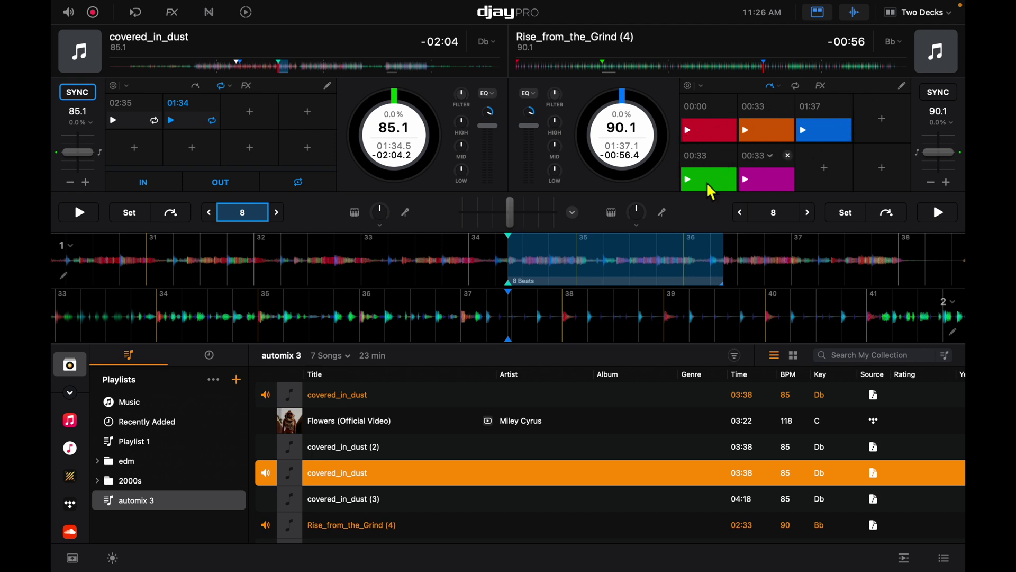
Colour deck 2's 00:00 cue green and name it 'mix in'.
left_click(715, 109)
left_click(697, 172)
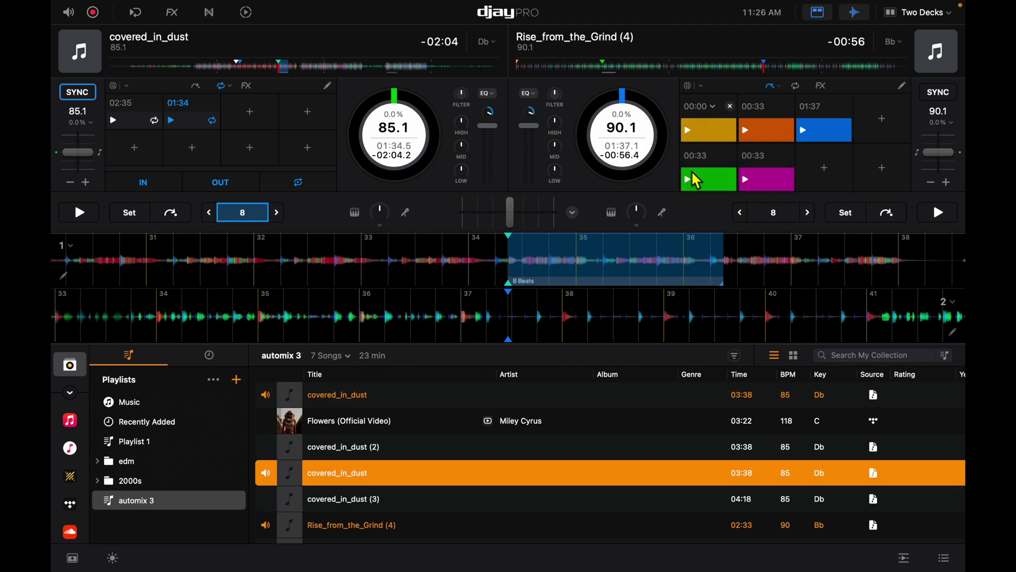
left_click(712, 108)
left_click(764, 172)
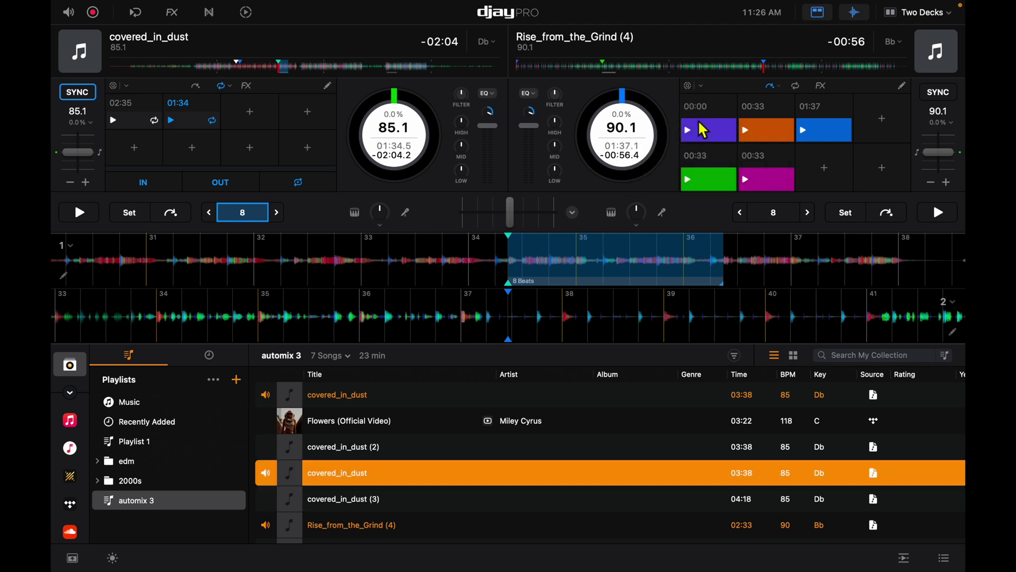
left_click(712, 108)
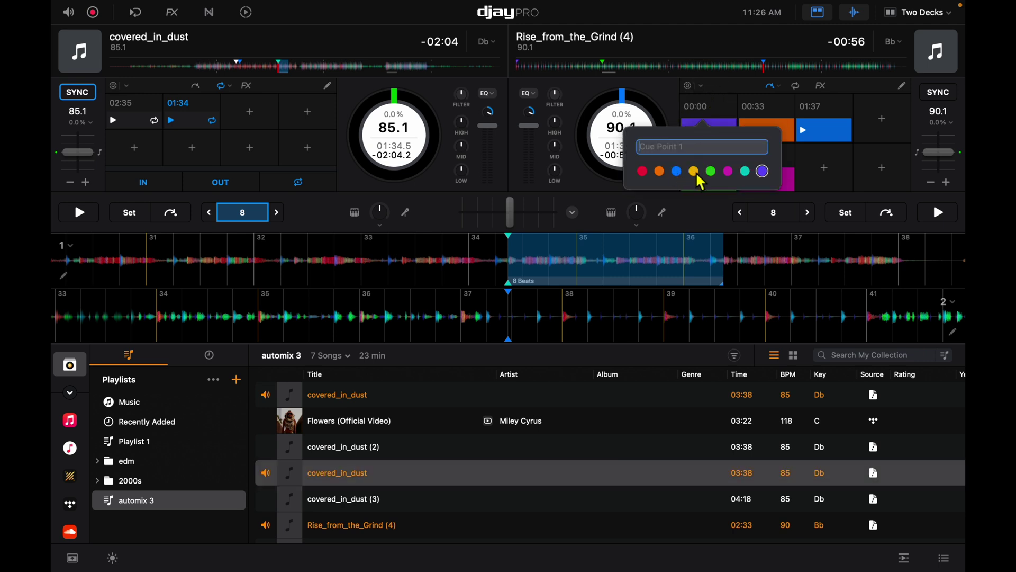
left_click(695, 173)
left_click(715, 127)
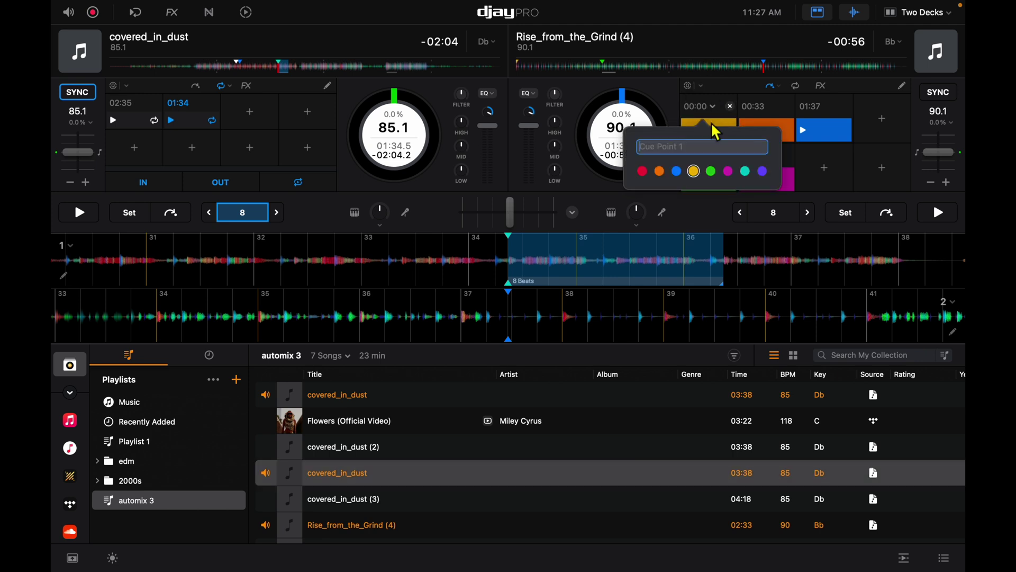
left_click(711, 171)
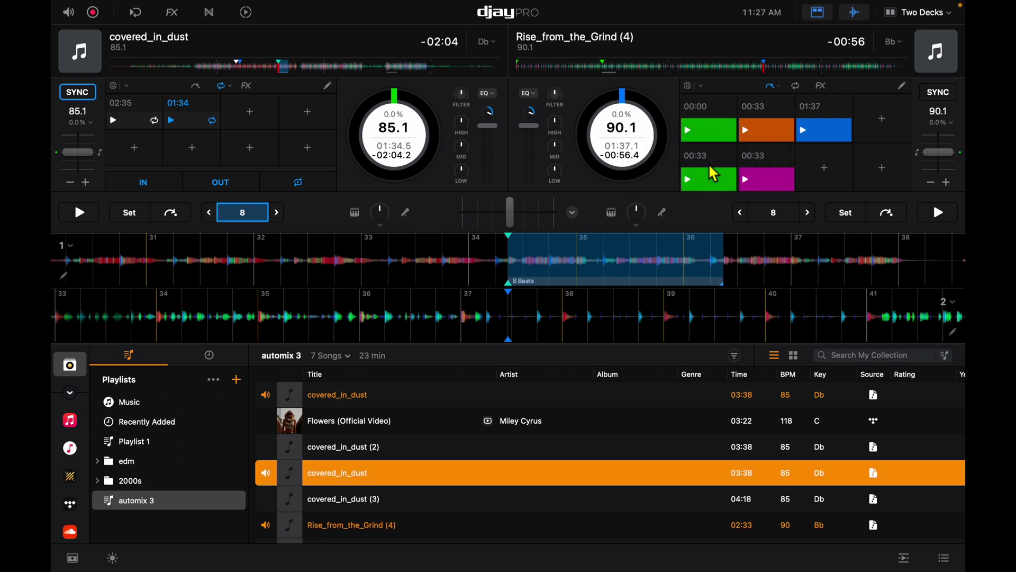
left_click(717, 112)
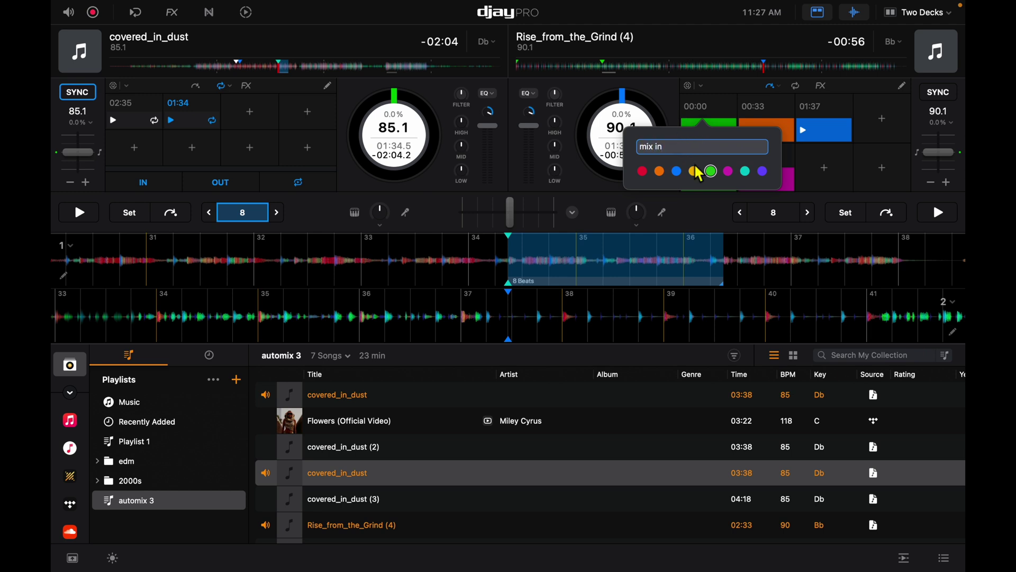
key("Return")
Colour deck 2's 00:33 cue red and name it 'mix out'.
left_click(775, 127)
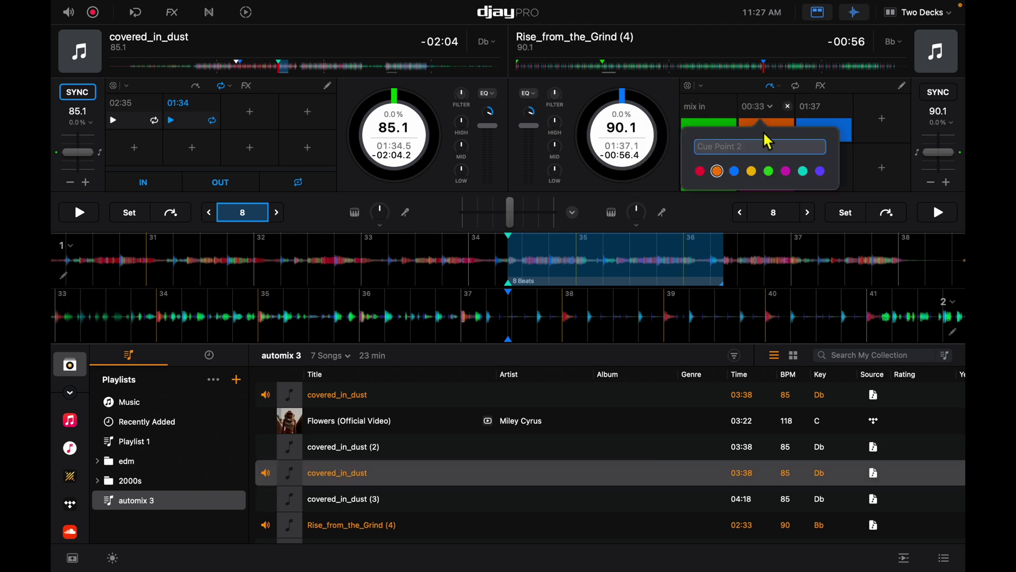
left_click(699, 171)
left_click(760, 119)
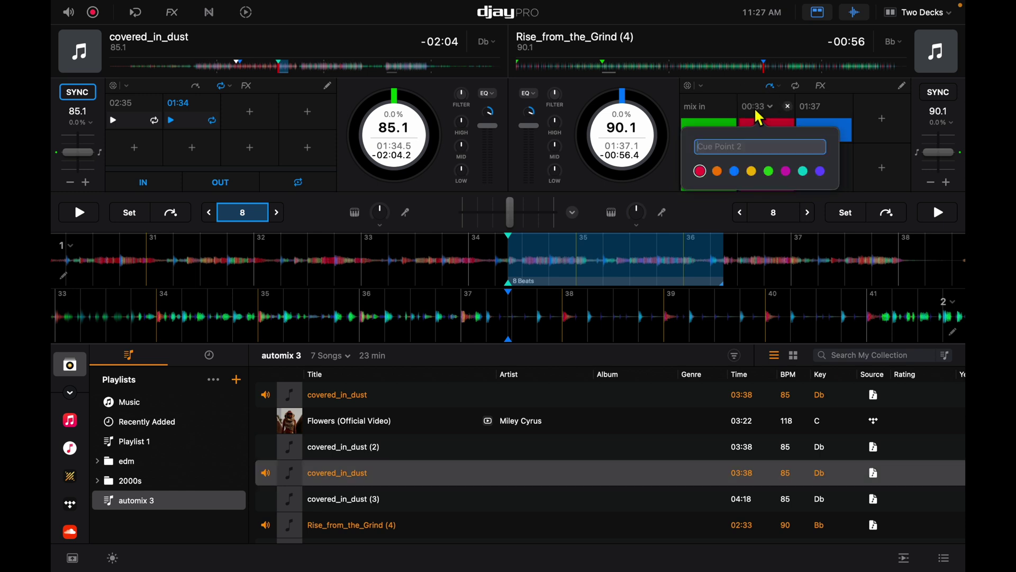
type("mix out")
left_click(855, 159)
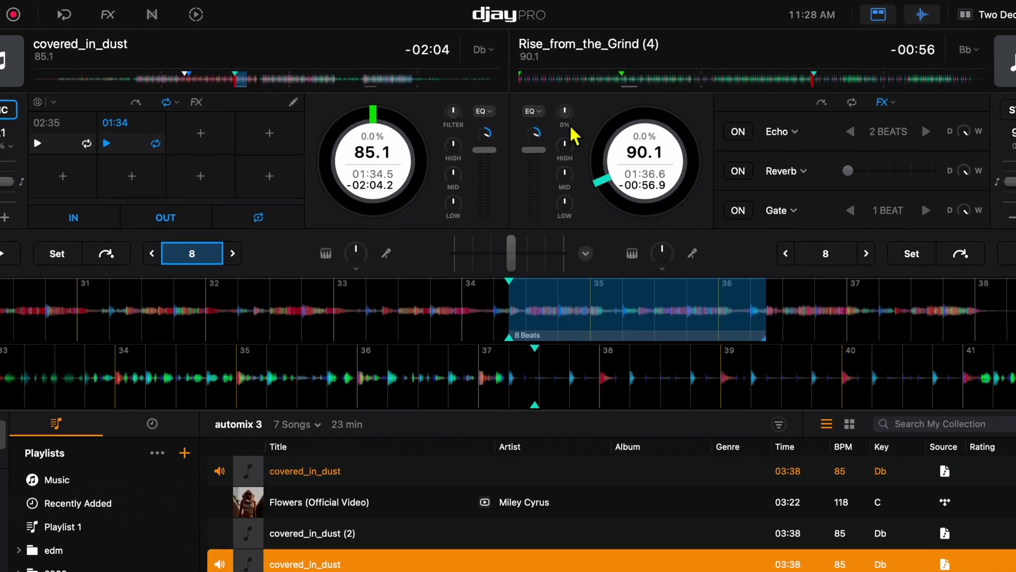
Switch deck 2's EQ to Neural Mix and adjust its harmonics and drums from 01:08.
left_click(535, 116)
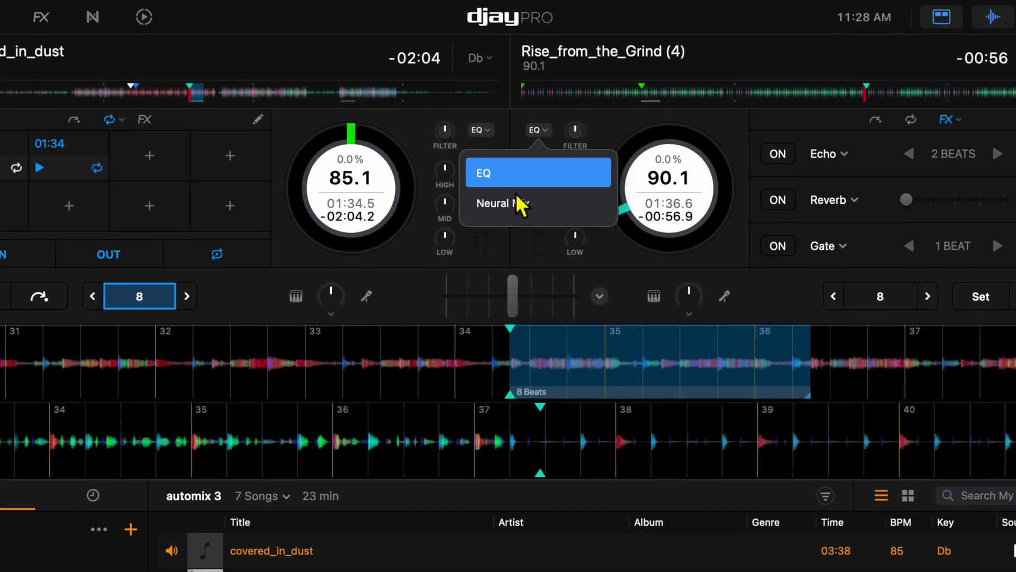
left_click(518, 184)
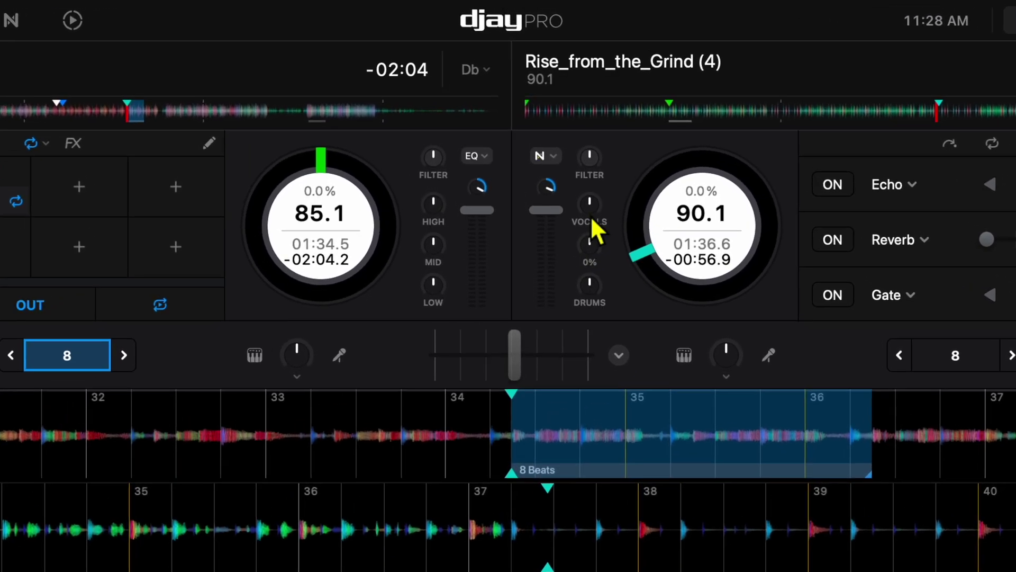
left_click(837, 117)
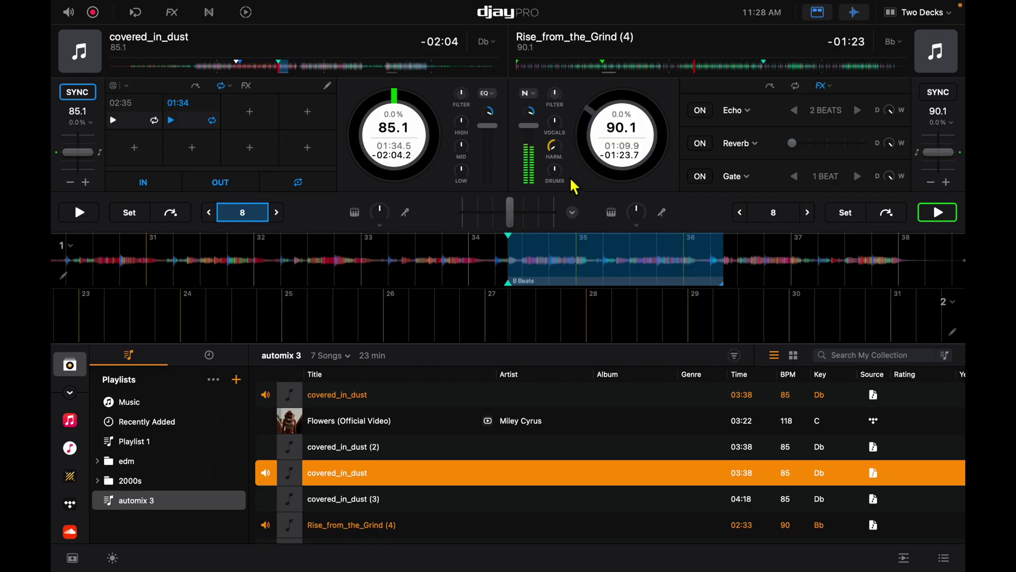
left_click_drag(598, 334, 591, 342)
mouse_move(548, 175)
left_mouse_down()
mouse_move(561, 191)
mouse_move(535, 170)
mouse_move(539, 185)
left_mouse_up()
Turn deck 2's vocals down and pause the deck.
double_click(558, 127)
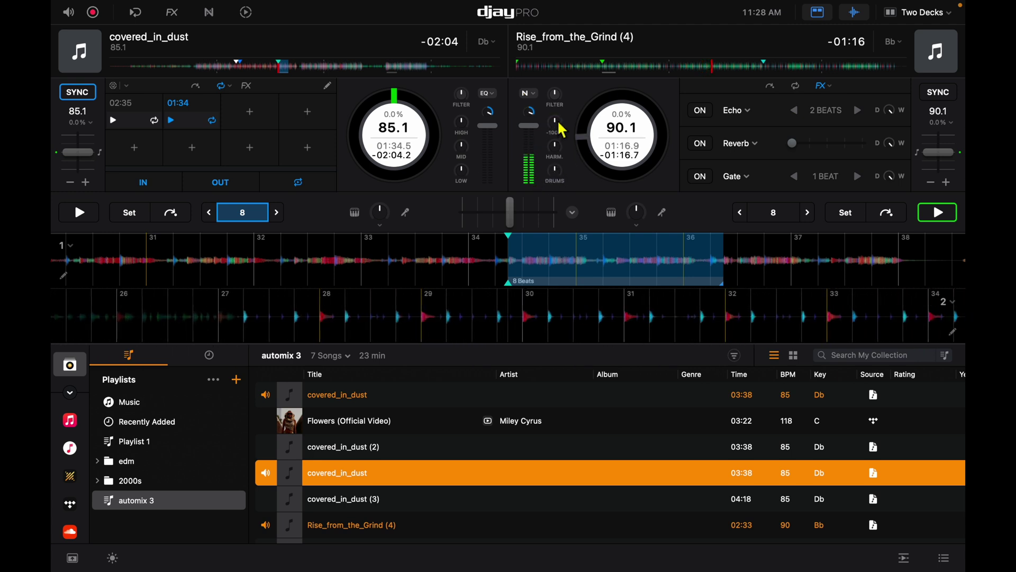
left_click_drag(560, 127, 562, 125)
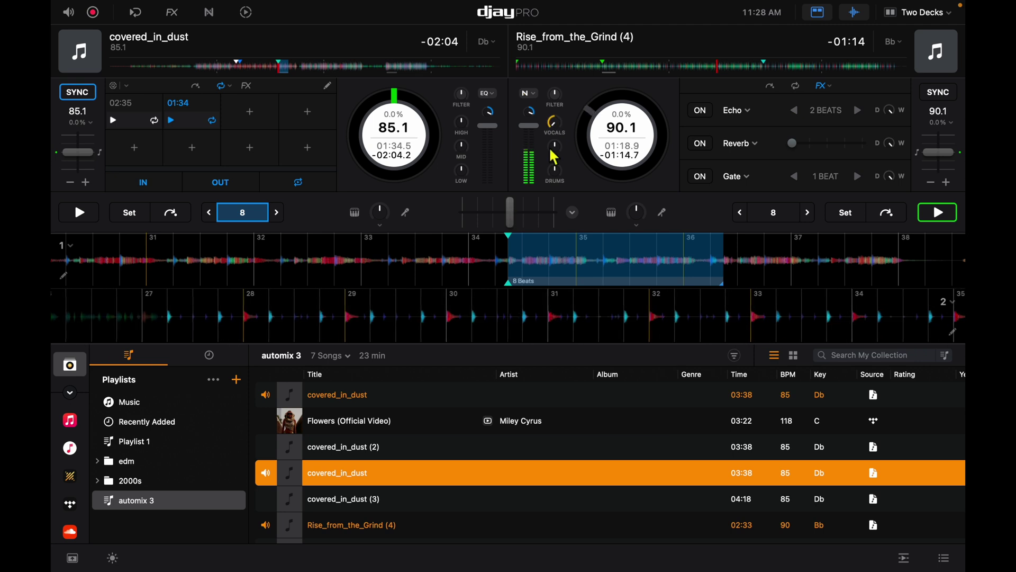
double_click(559, 127)
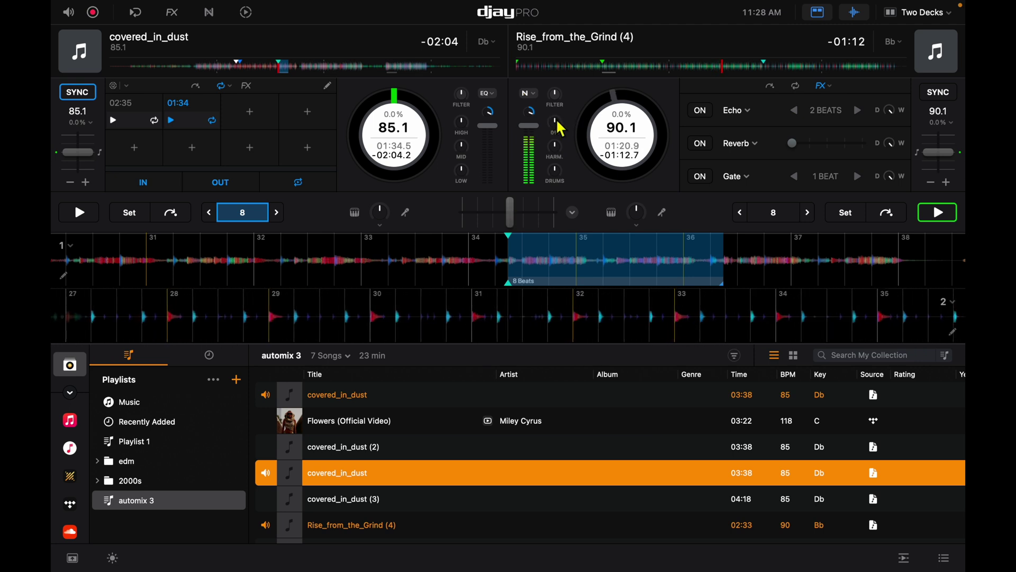
left_click_drag(559, 127, 556, 146)
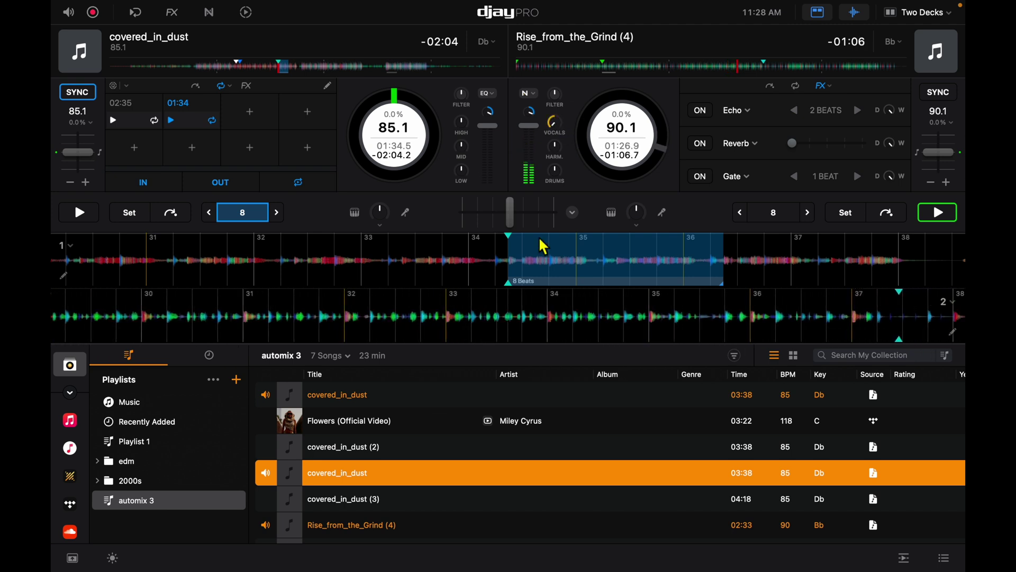
left_click(922, 215)
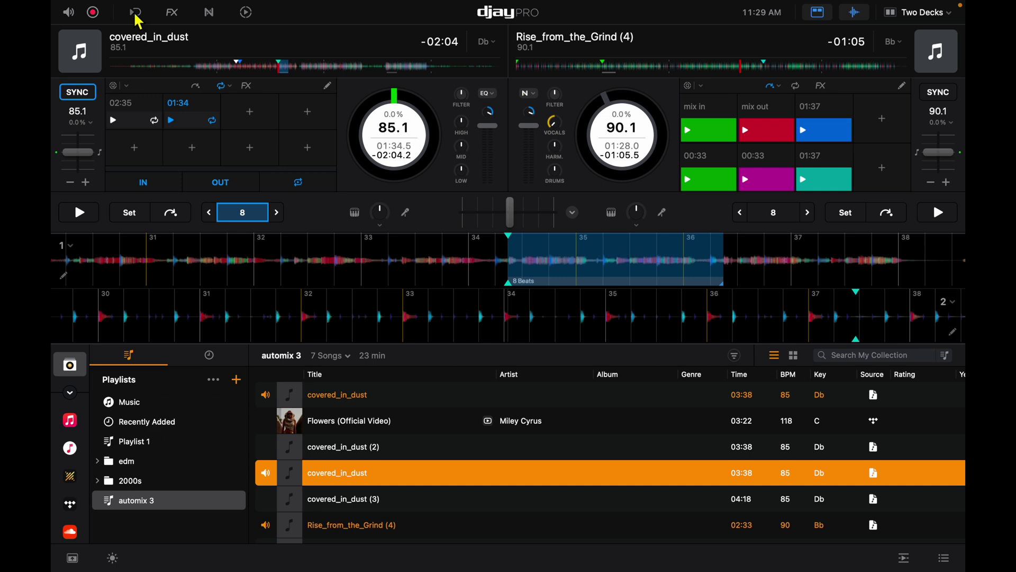
Show the extra toolbar for both decks and set it to Skip mode with 4 BEATS jumps.
left_click(139, 20)
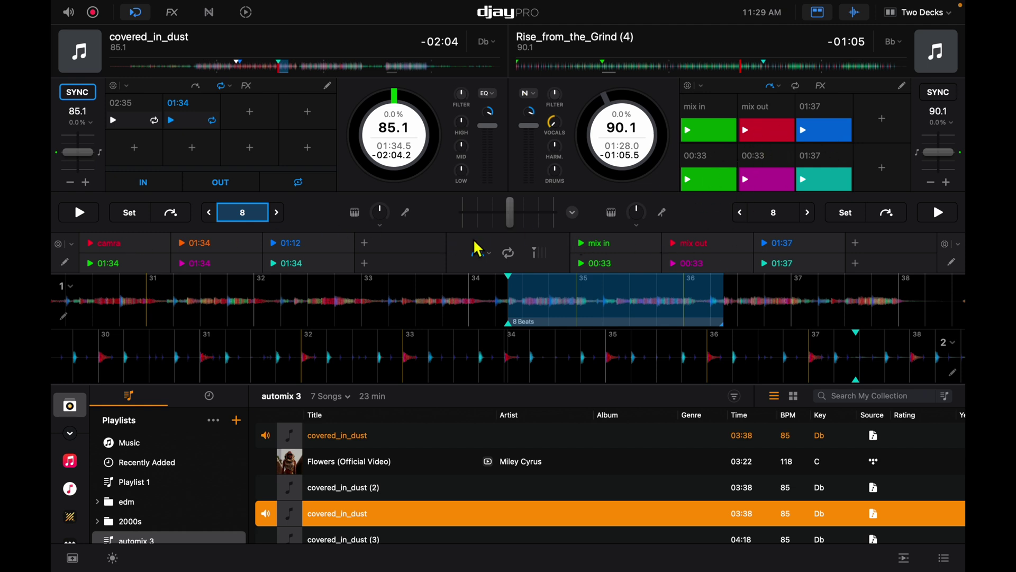
left_click(491, 258)
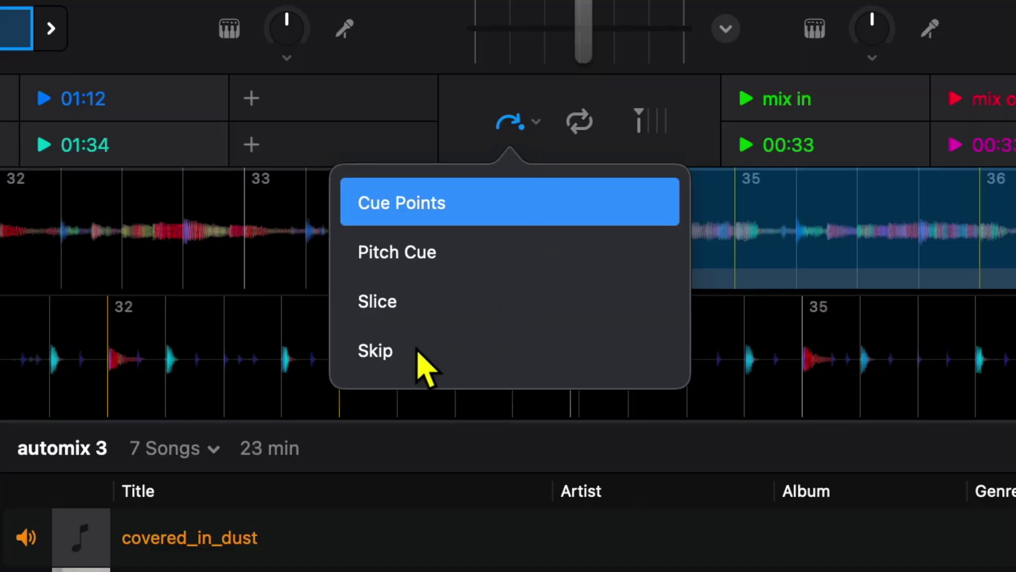
left_click(1006, 32)
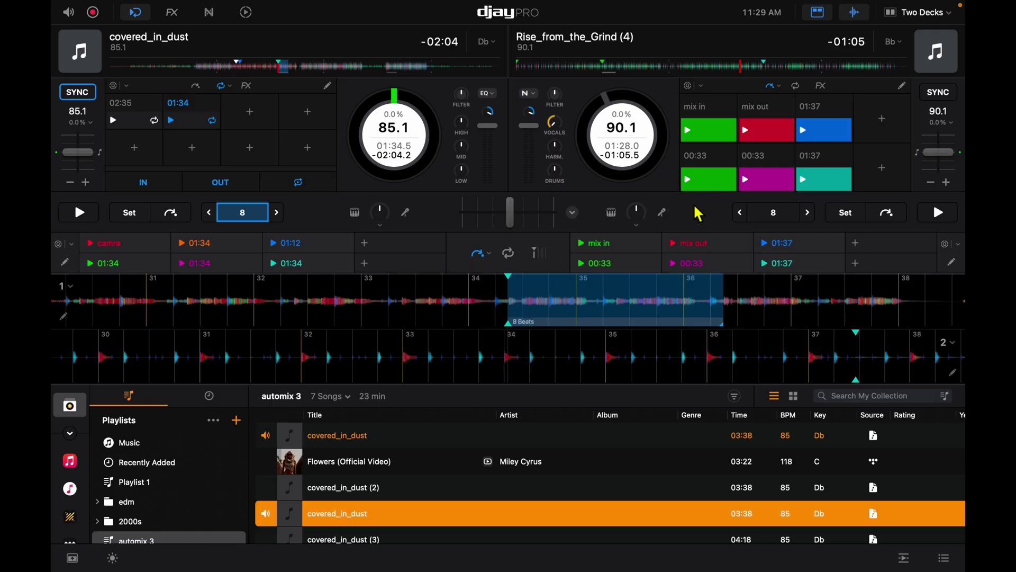
left_click(783, 89)
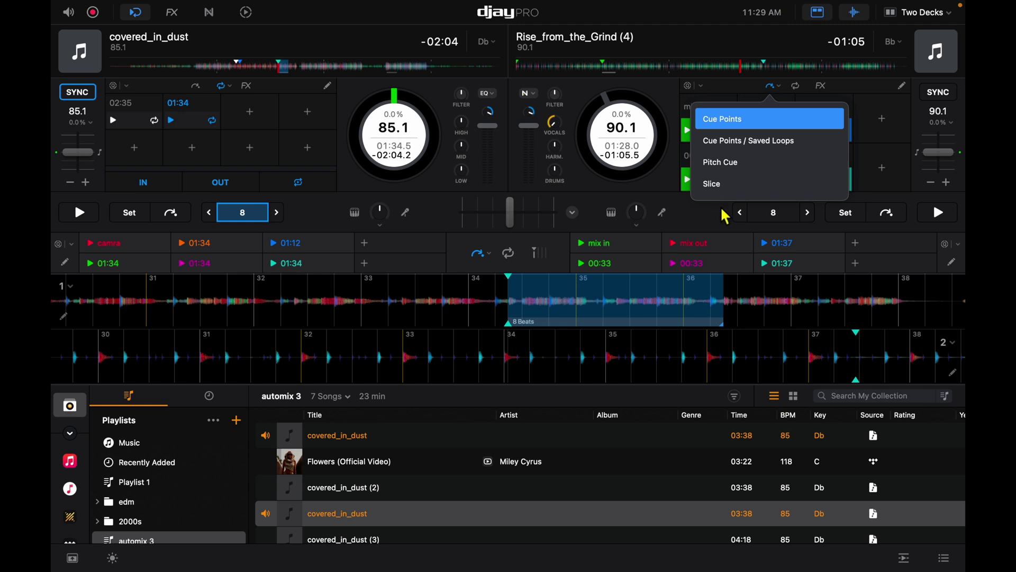
left_click(450, 196)
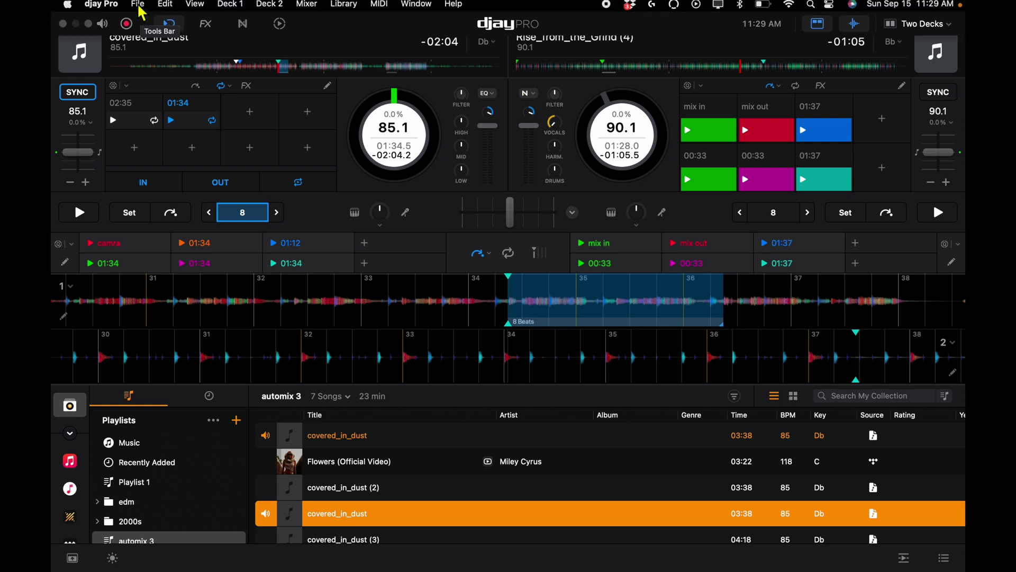
left_click(478, 255)
left_click(458, 352)
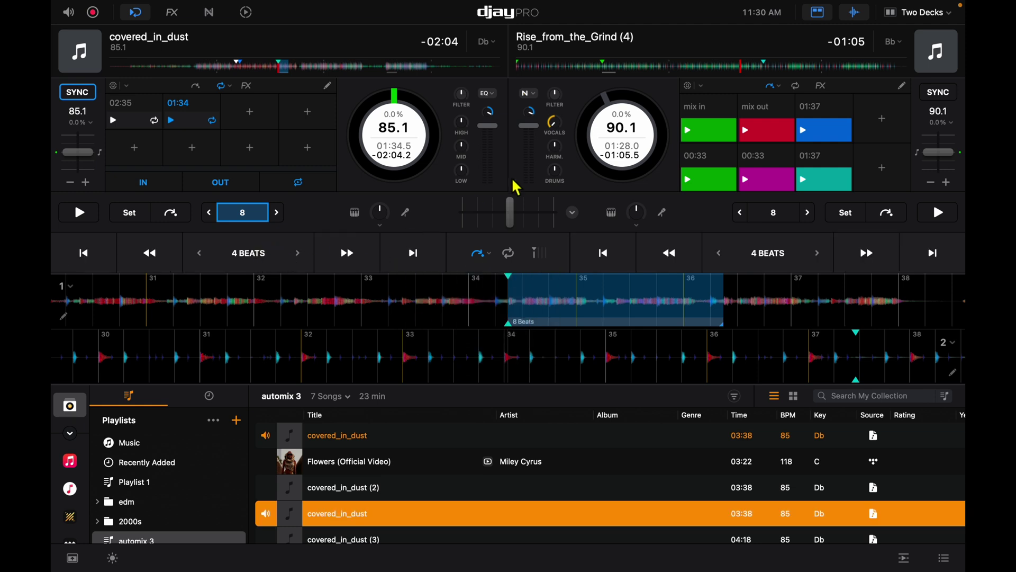
Turn off deck 1's loop, return to the start, and jump forward 16 beats to 00:11.7.
left_click(251, 222)
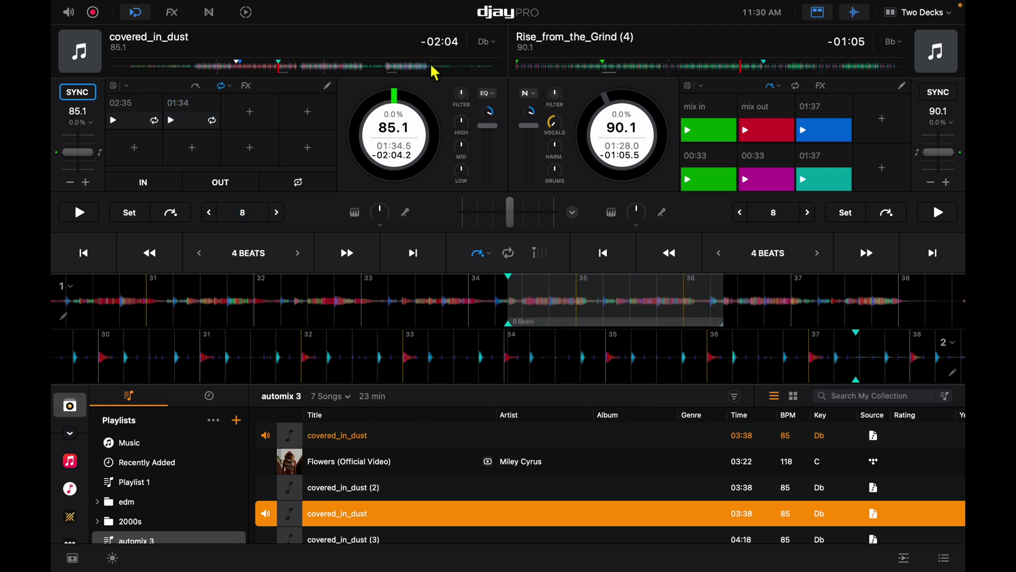
left_click(110, 67)
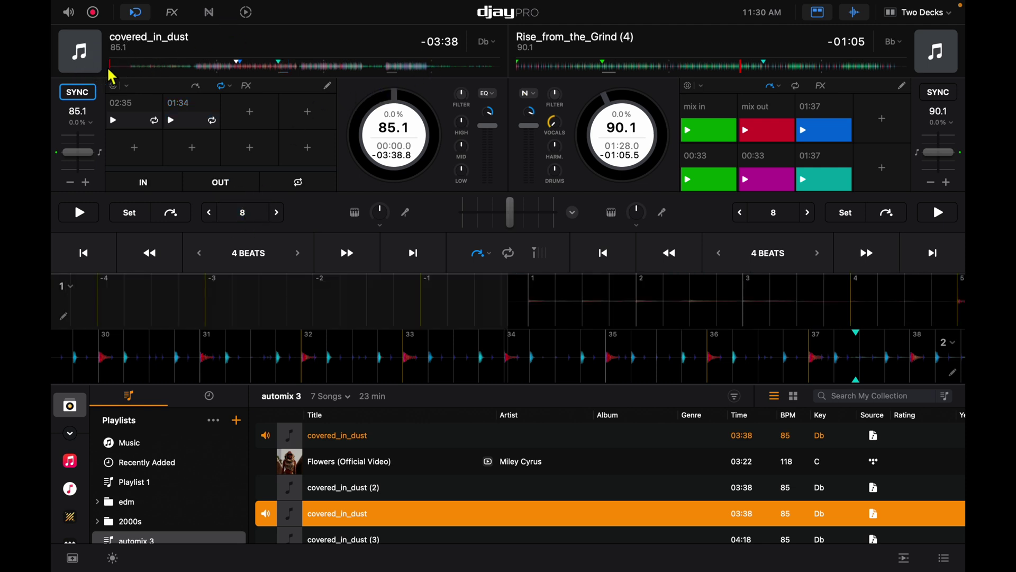
left_click_drag(661, 313, 484, 339)
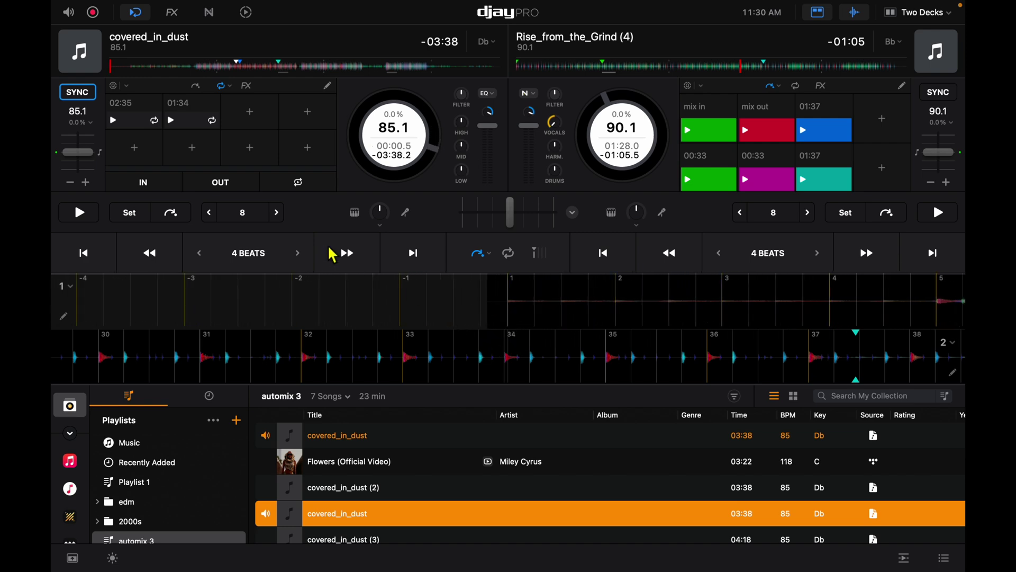
left_click(298, 254)
left_click(298, 254)
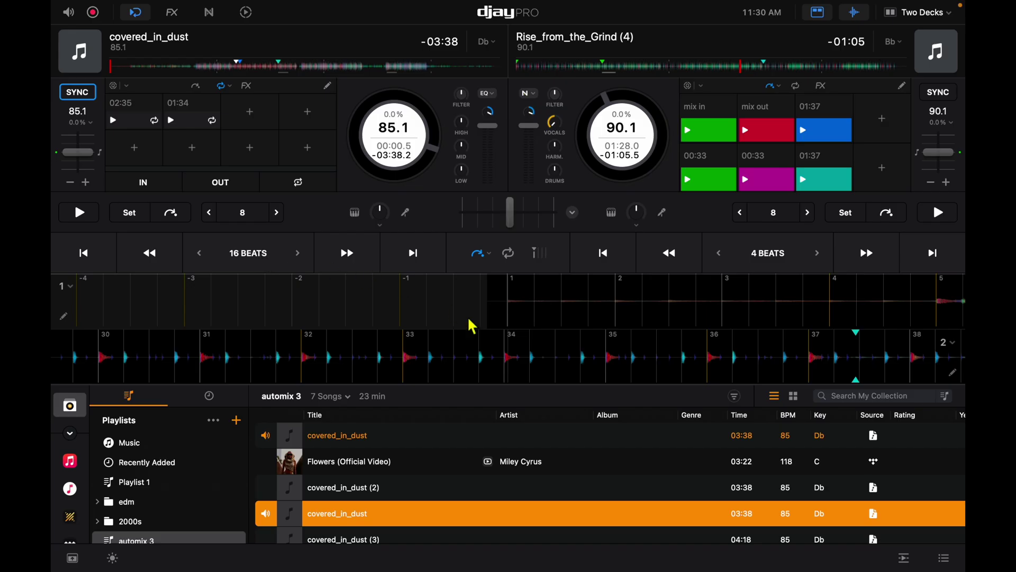
left_click_drag(526, 295, 536, 306)
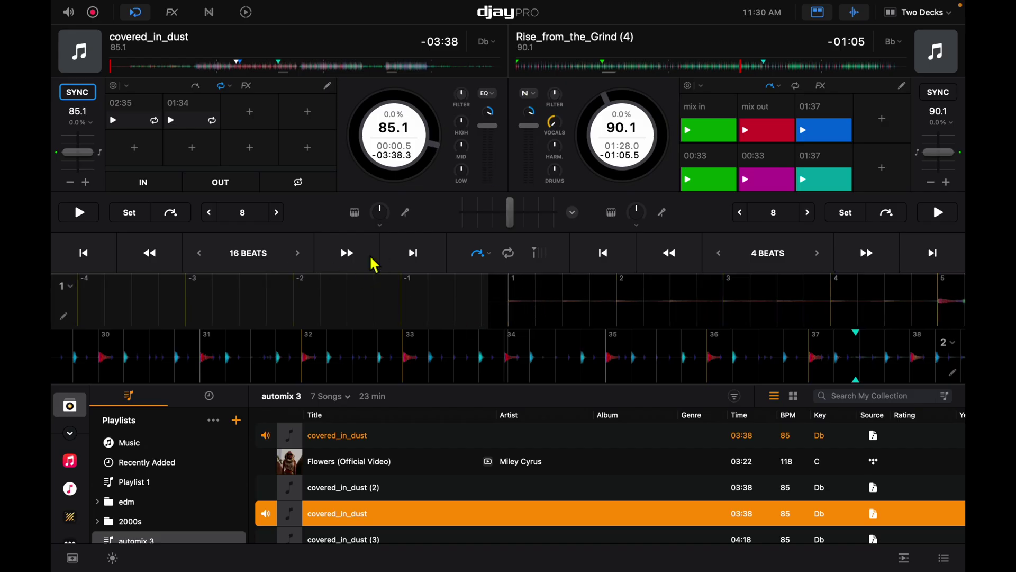
left_click(363, 266)
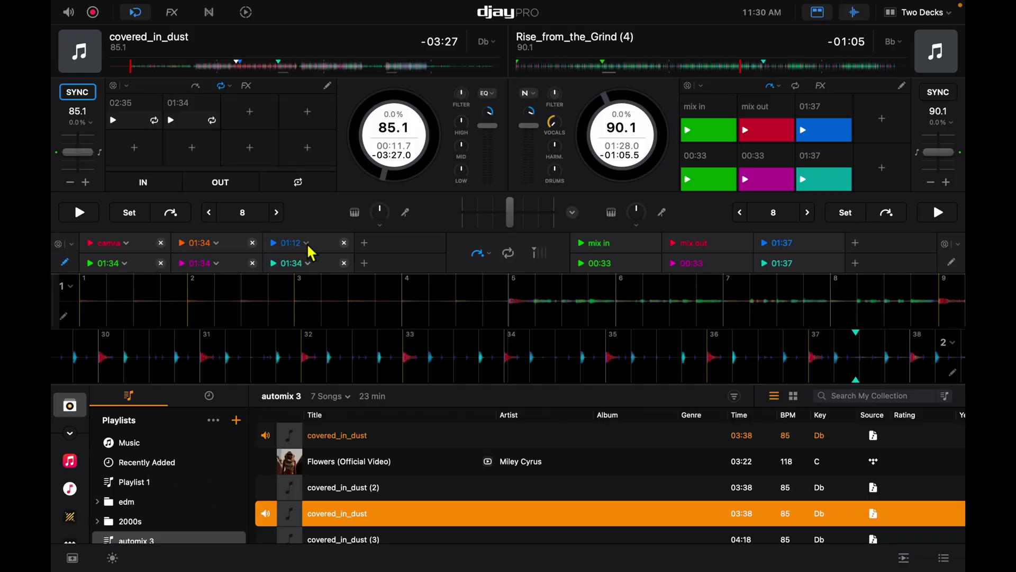
Rename deck 1's 01:12 cue point to '16 beats'.
left_click(309, 263)
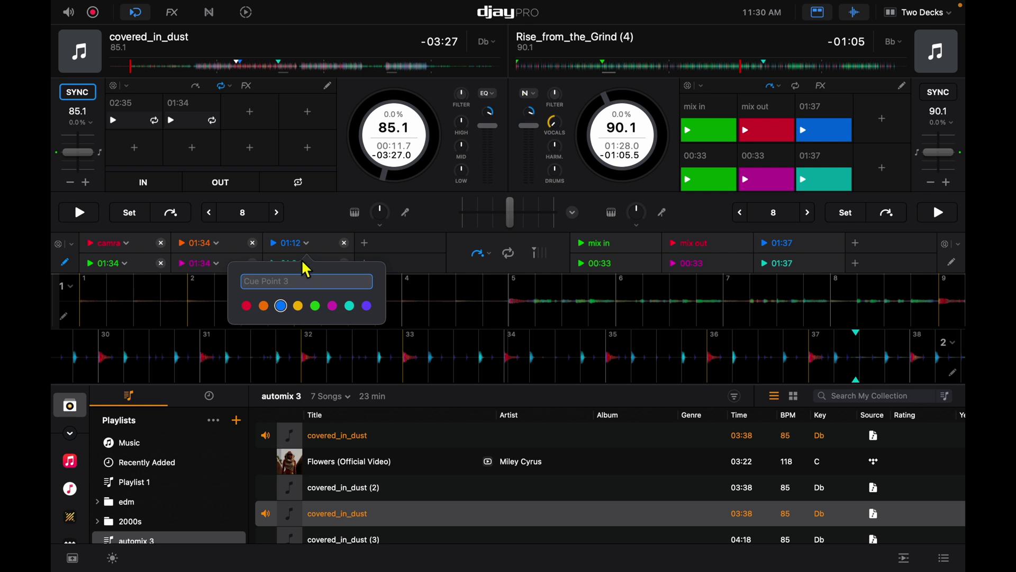
type("16 beats")
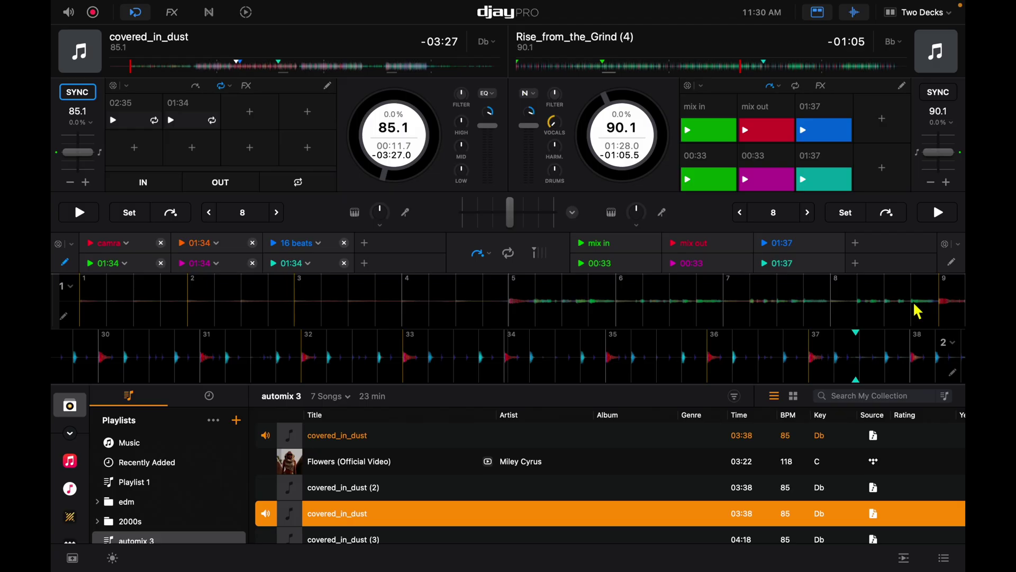
Show deck 1's cue point pads and check the pad mode options for both decks.
left_click(196, 86)
left_click(203, 87)
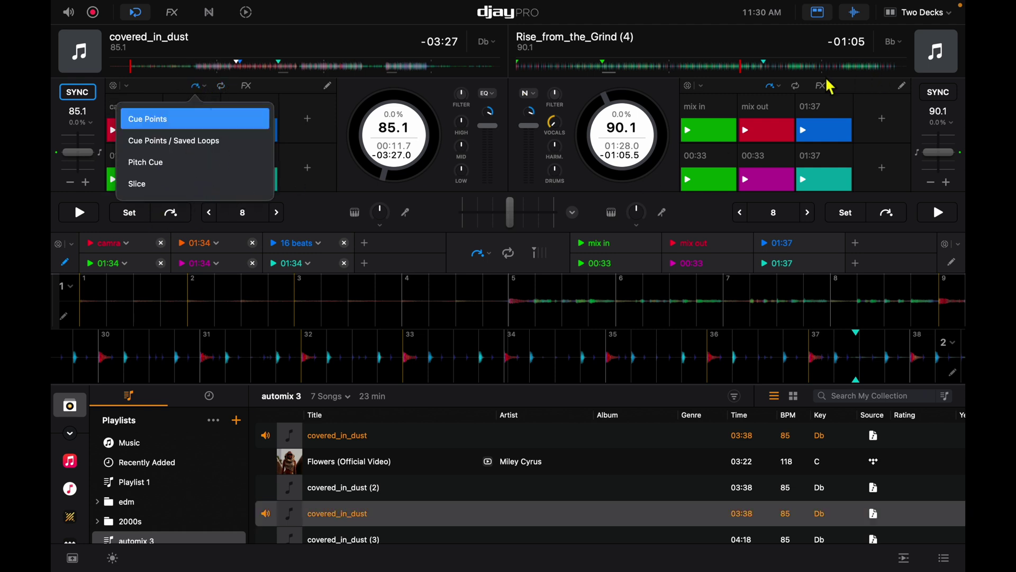
left_click(773, 86)
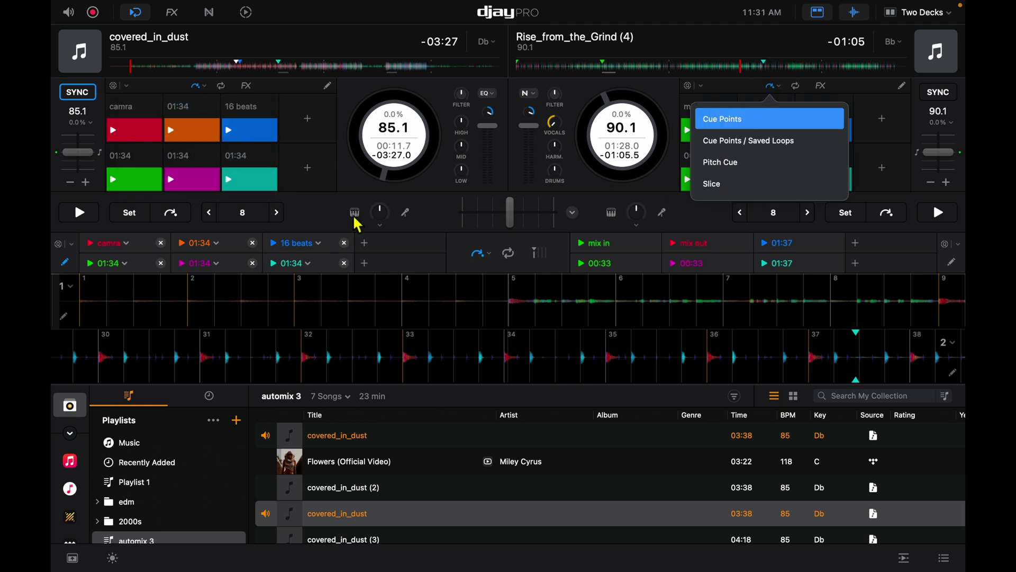
left_click(337, 222)
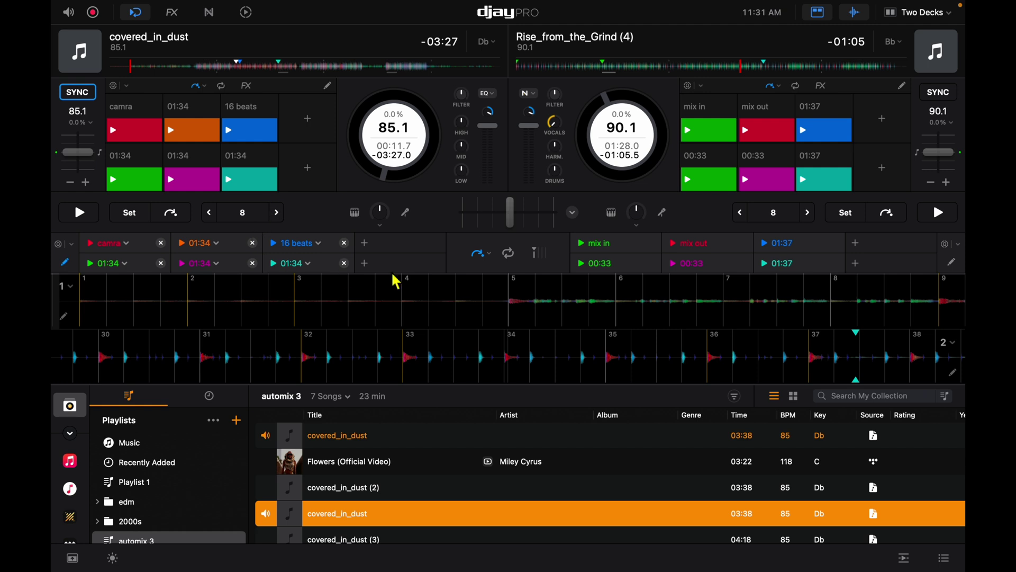
Switch the lower pads from Cue Points to Loop, giving 2 to 1/16 beat loop lengths.
left_click(482, 255)
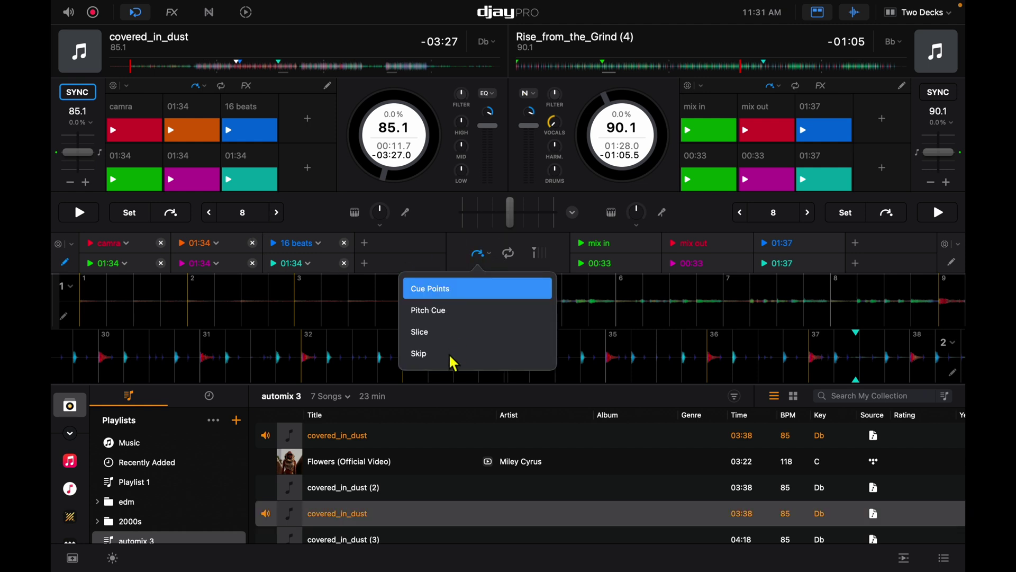
left_click(511, 253)
left_click(507, 259)
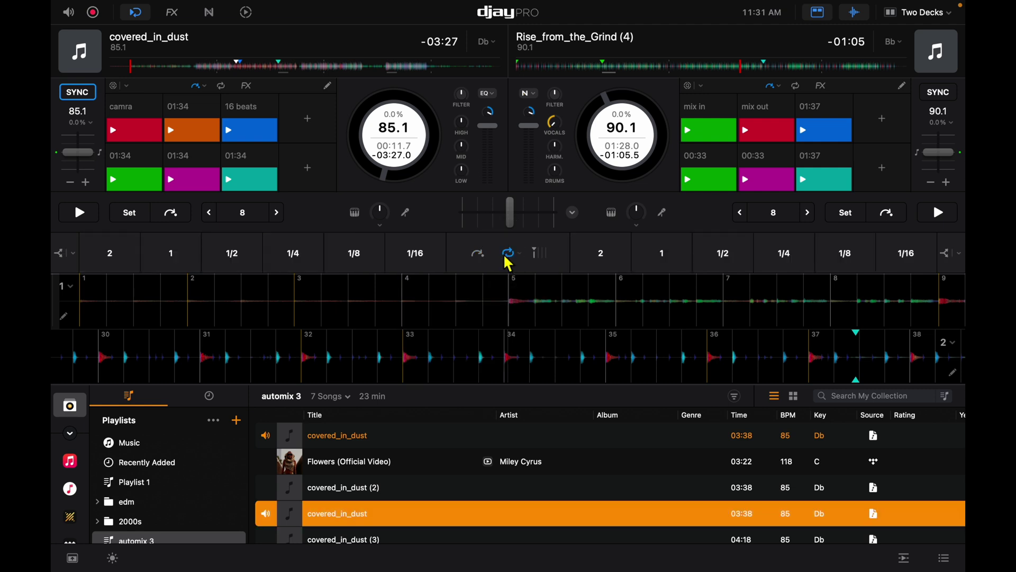
left_click(513, 259)
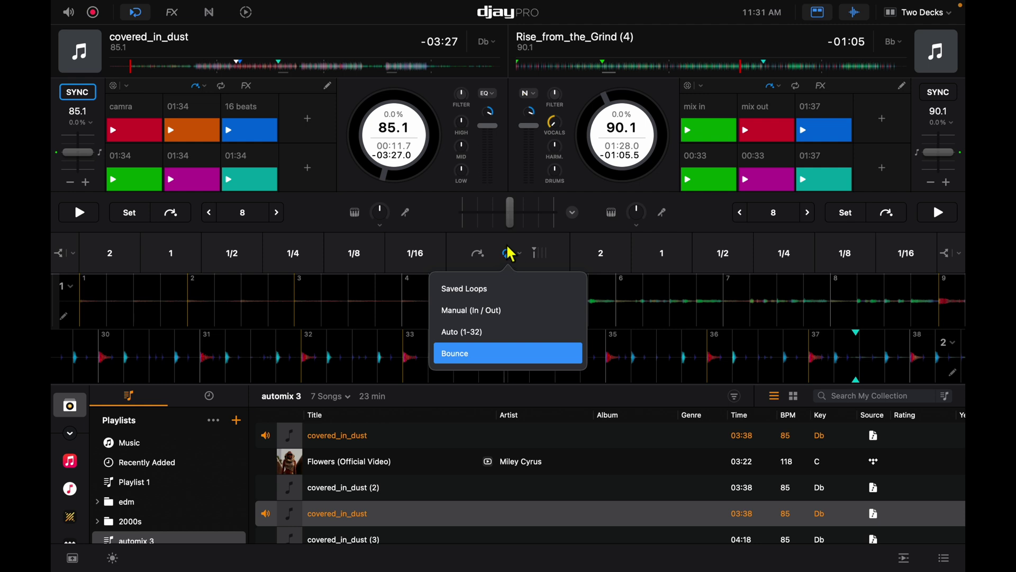
left_click(481, 220)
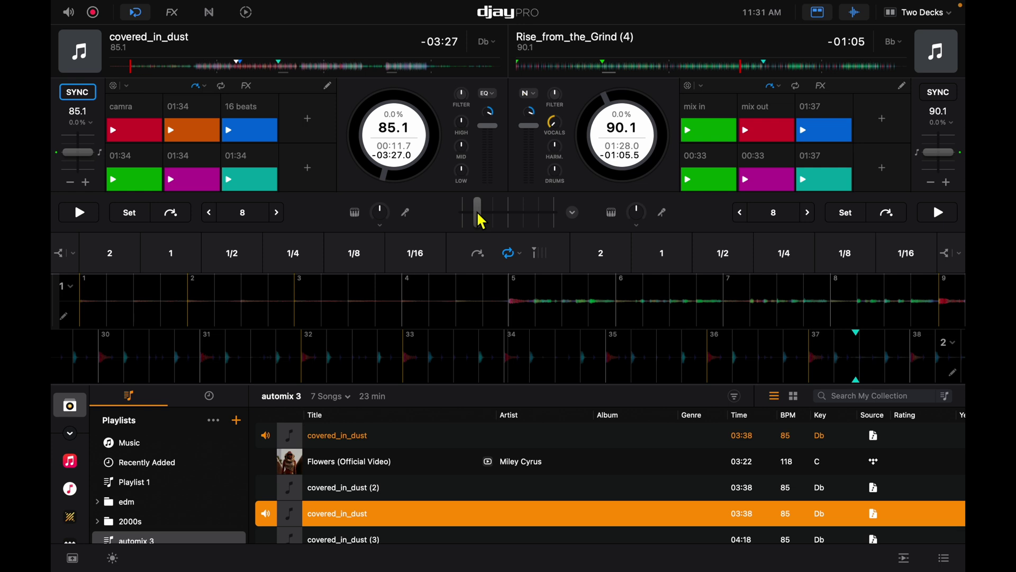
Show the FX and Neural Mix panels, then open the effect chooser for deck 2's Echo slot.
key("super+f")
key("super+n")
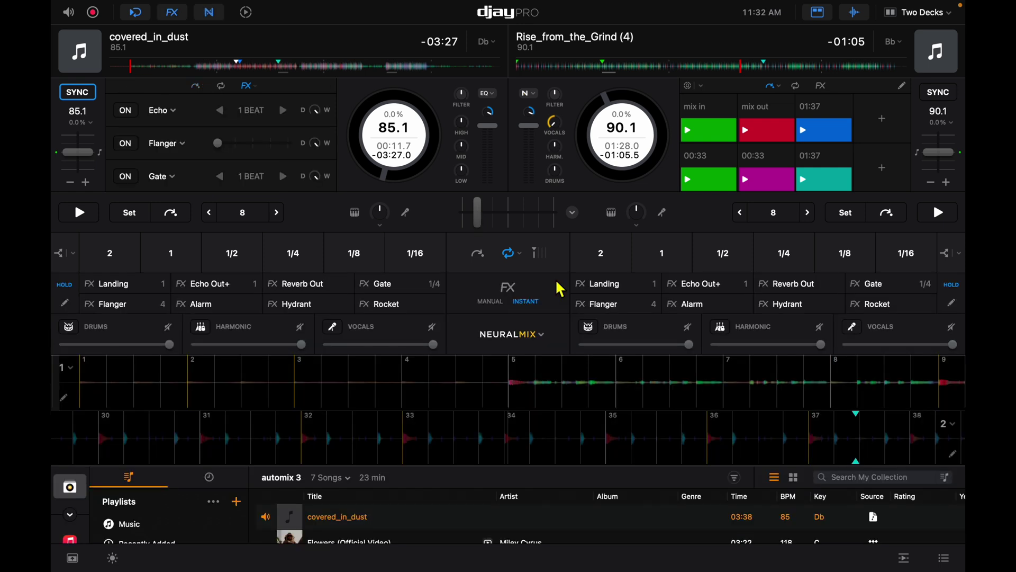
left_click(548, 340)
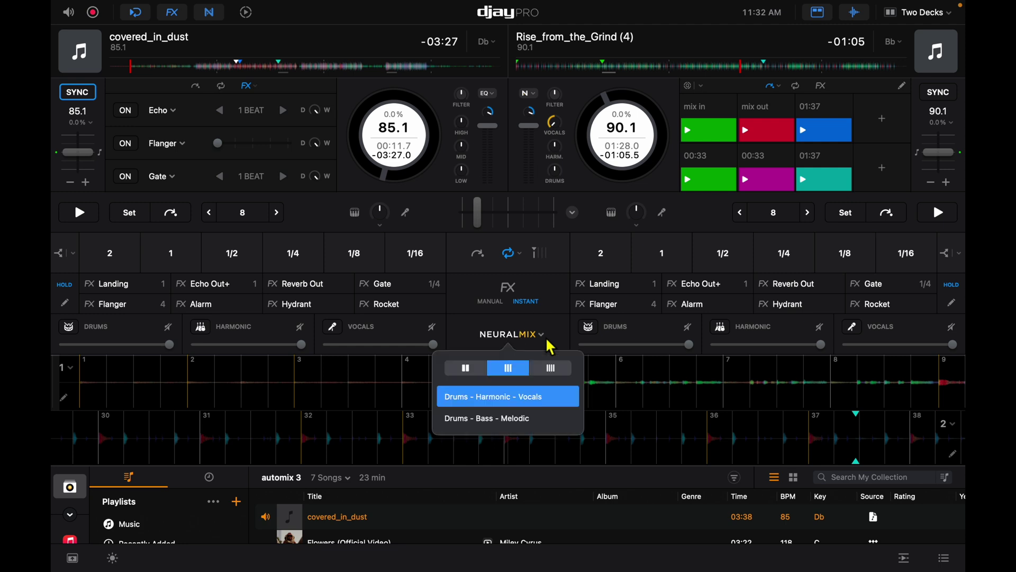
left_click(554, 307)
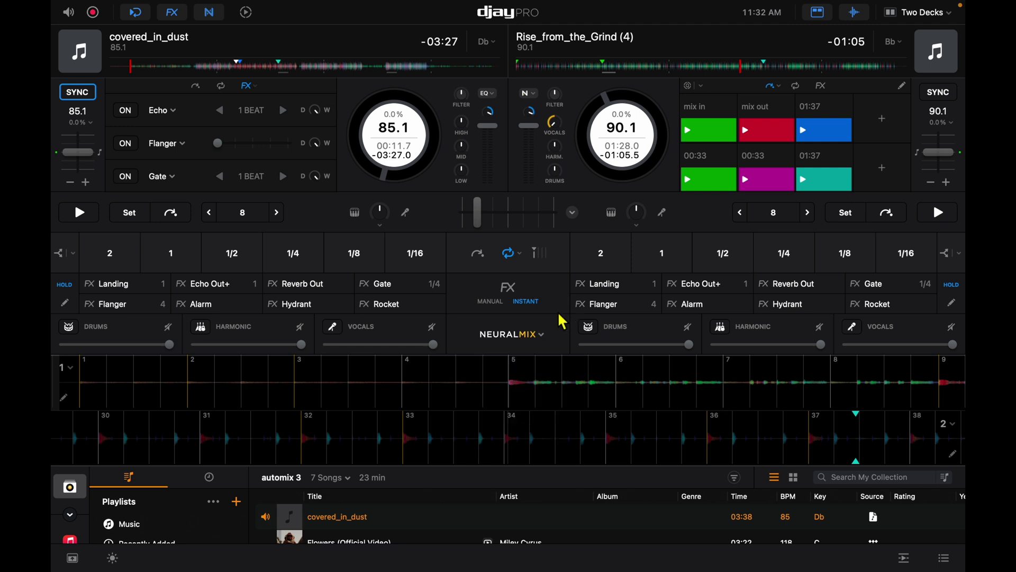
left_click(821, 86)
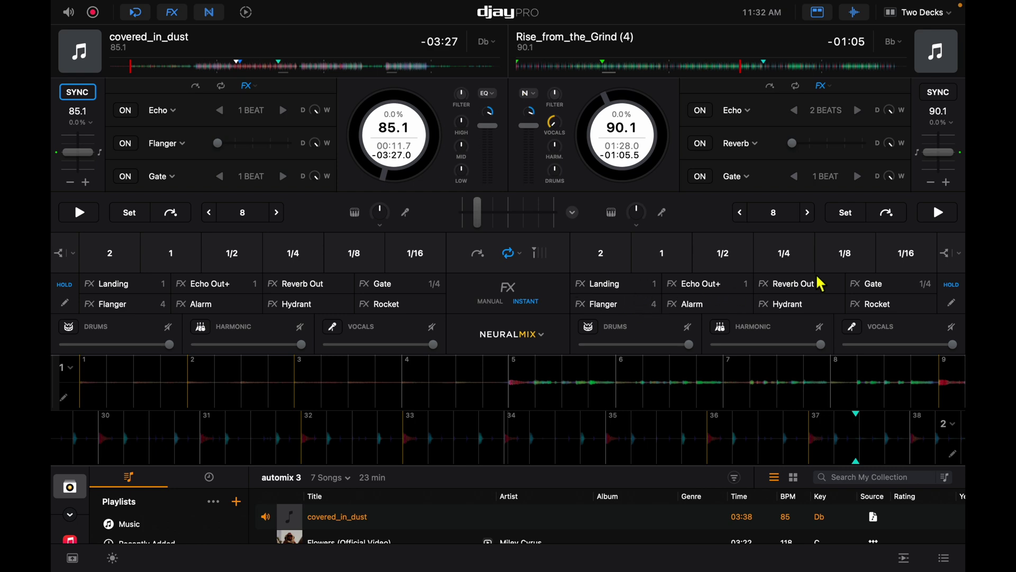
left_click(746, 118)
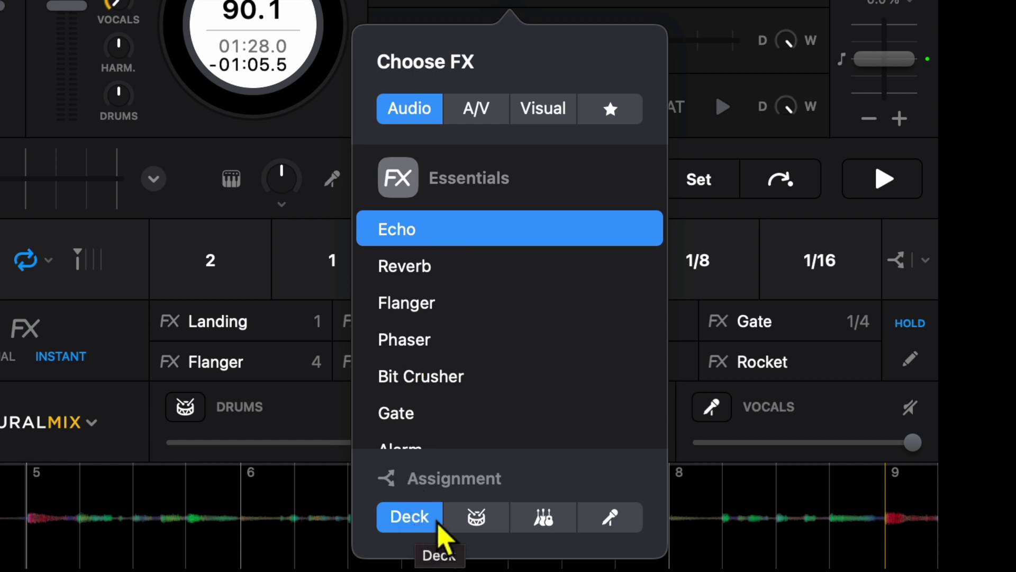
Trial deck 2's Echo on Vocals while playing, then reassign it to the whole Deck.
left_click(623, 523)
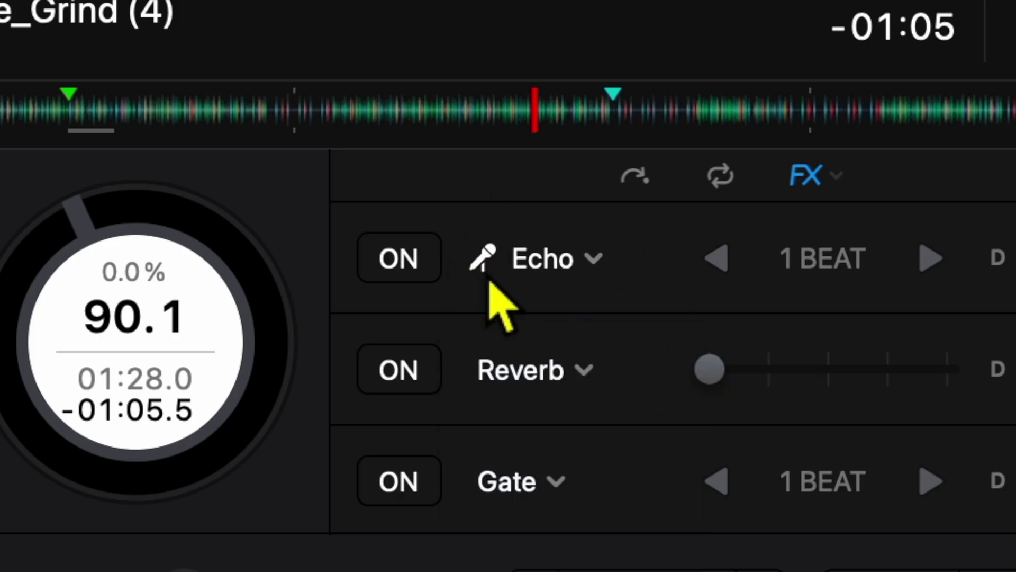
left_click(416, 249)
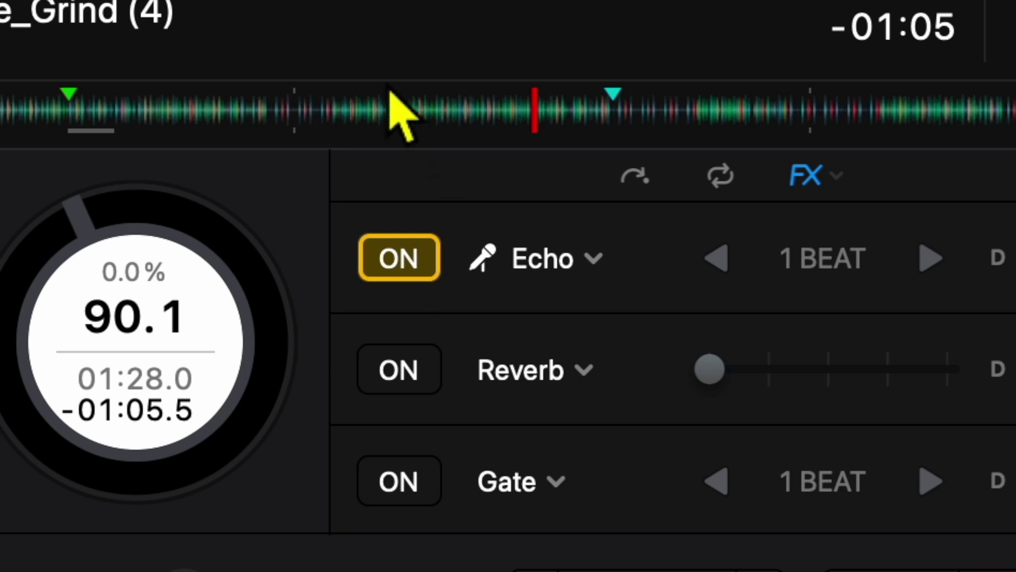
left_click(425, 106)
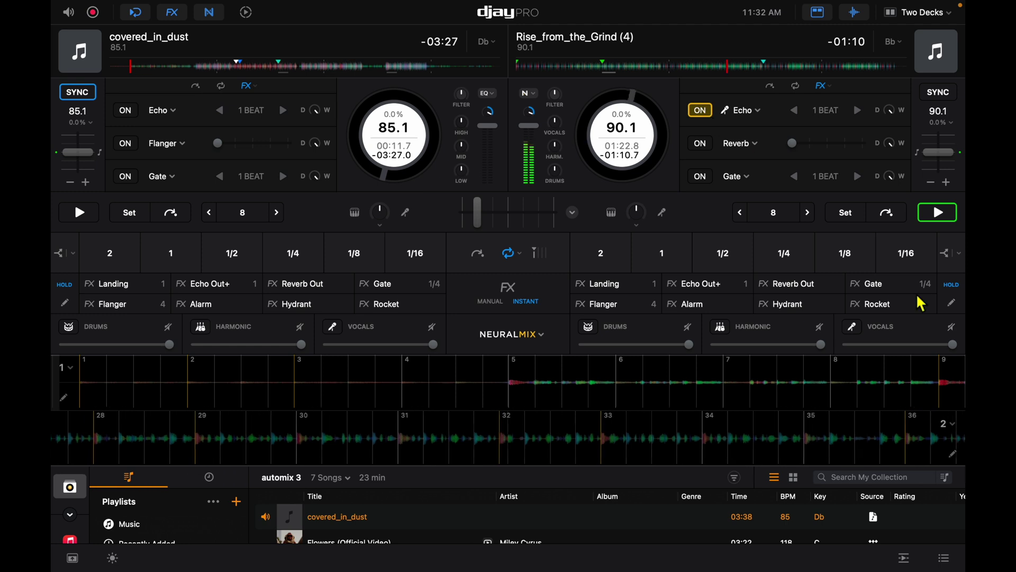
left_click(707, 111)
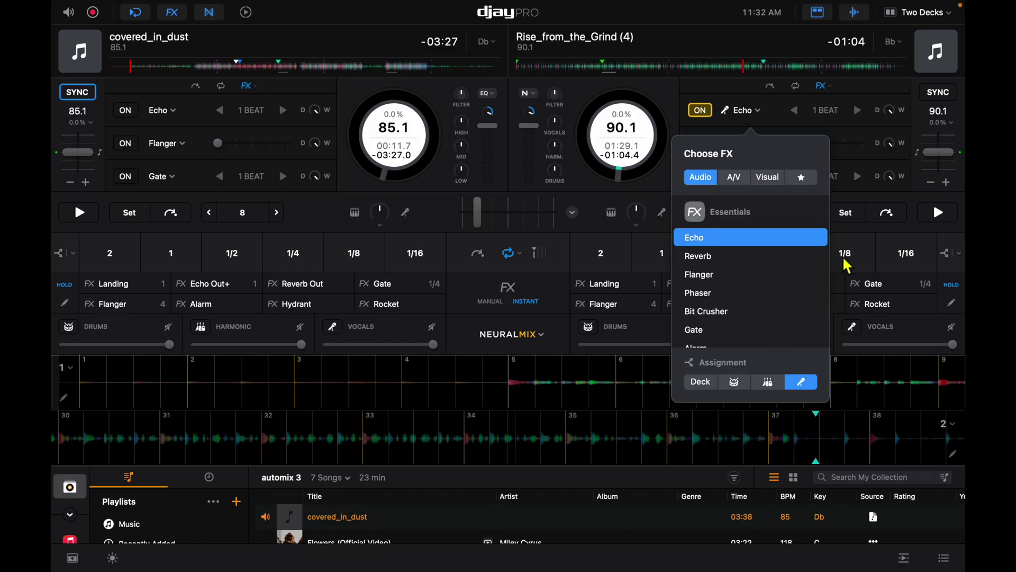
left_click(701, 381)
left_click(592, 136)
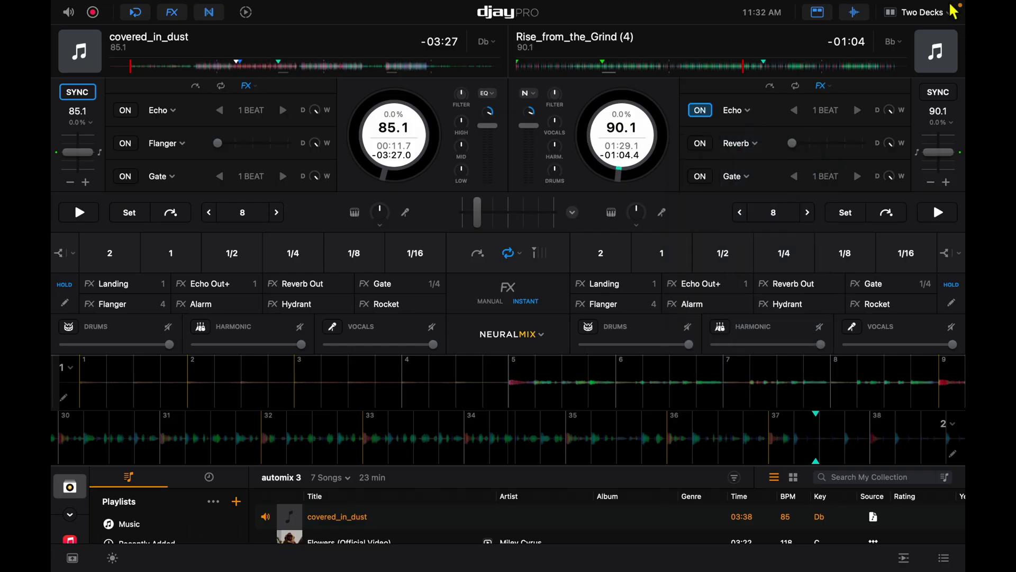
Switch the Two Decks layout to Video.
left_click(939, 25)
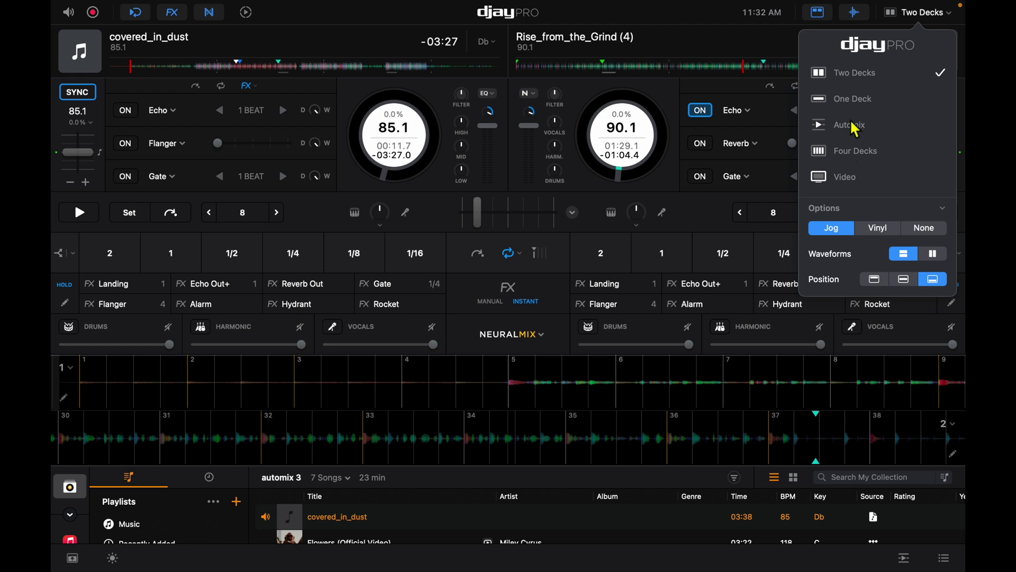
left_click(919, 16)
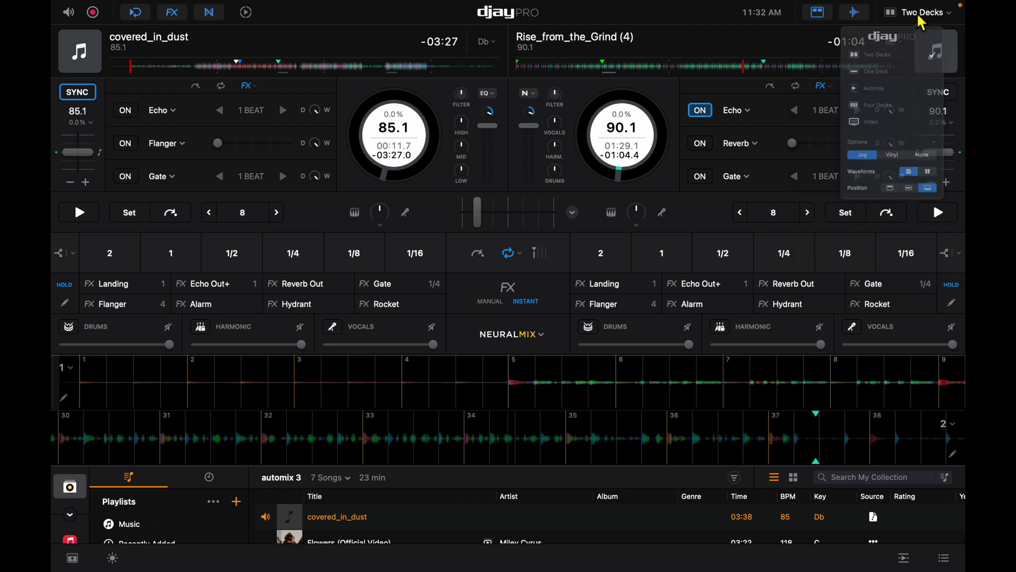
left_click(937, 15)
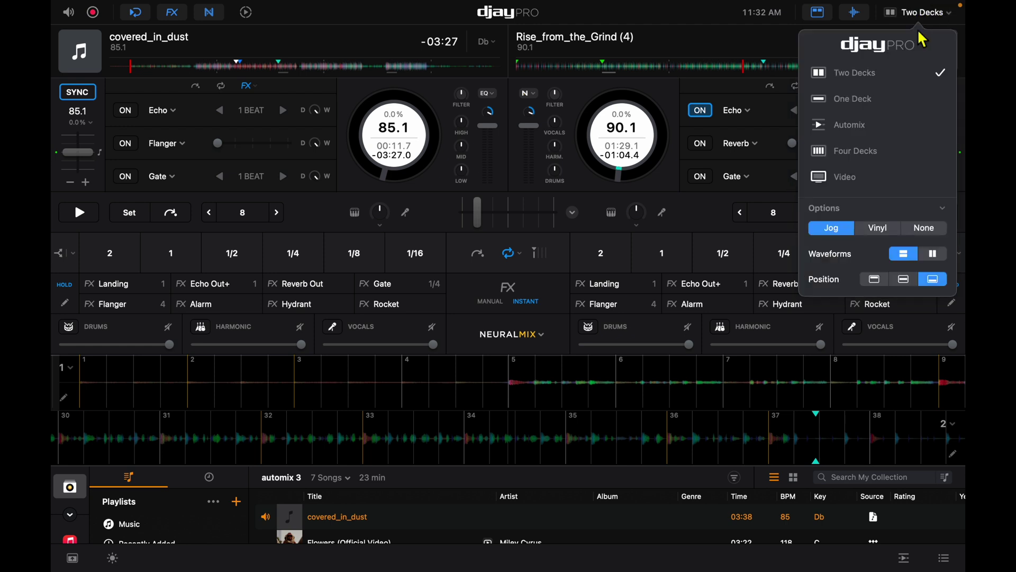
left_click(835, 180)
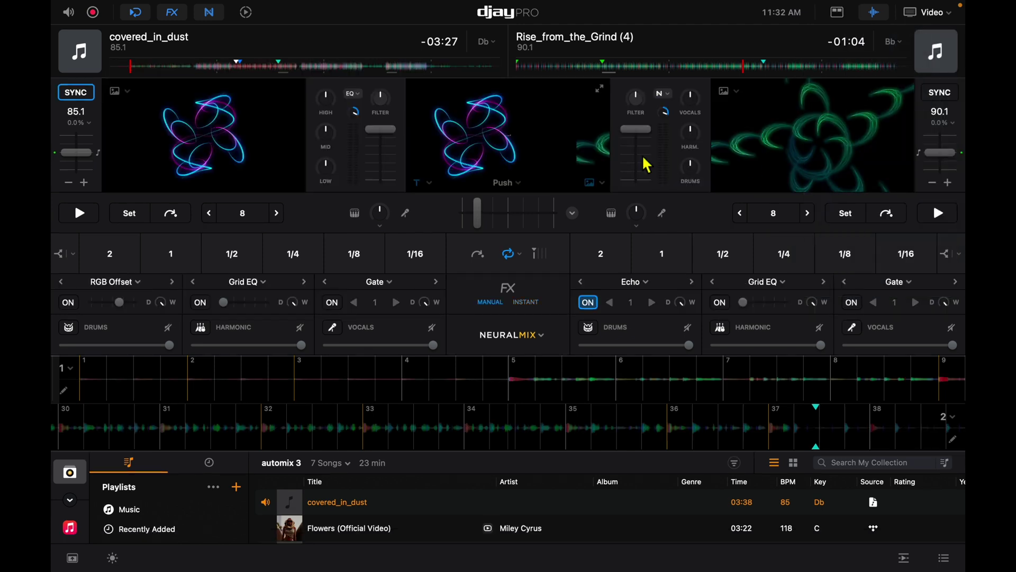
Crossfade the video mix between the decks and check the crossfader effect options.
left_click_drag(477, 211, 506, 219)
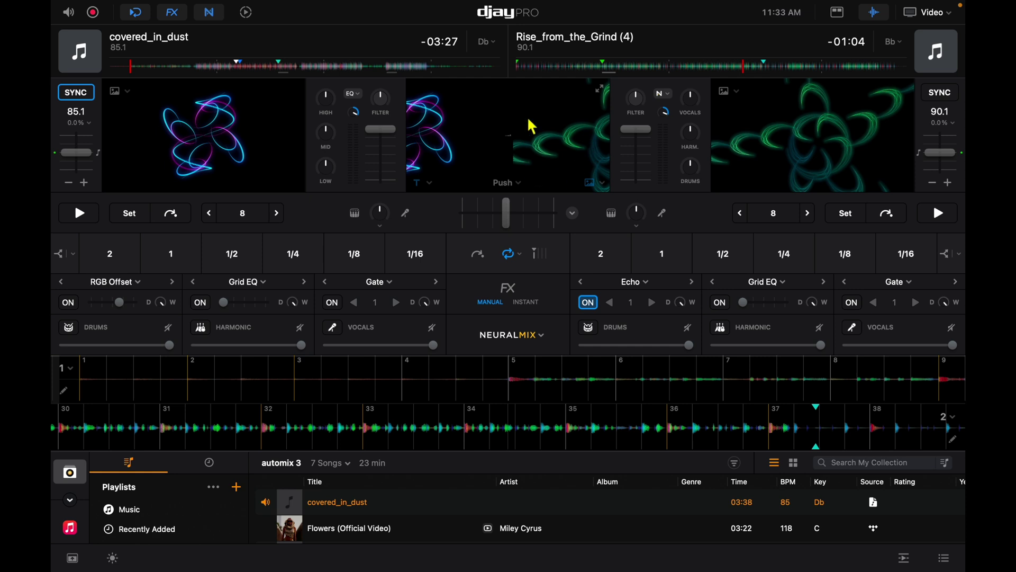
mouse_move(512, 215)
left_mouse_down()
mouse_move(550, 217)
mouse_move(501, 217)
mouse_move(563, 195)
mouse_move(421, 196)
mouse_move(522, 200)
left_mouse_up()
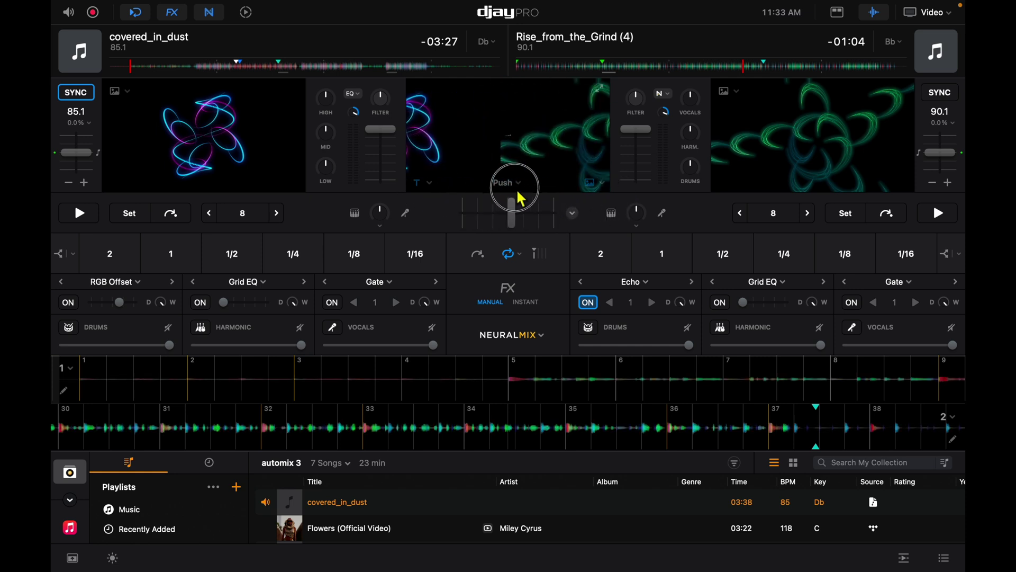
left_click(574, 214)
left_click(574, 216)
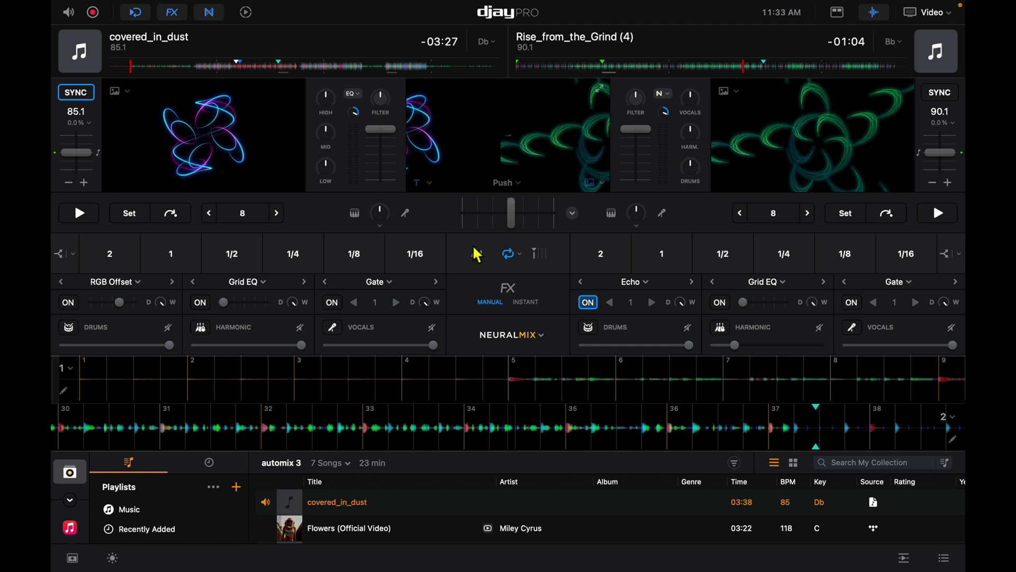
left_click_drag(515, 214, 549, 220)
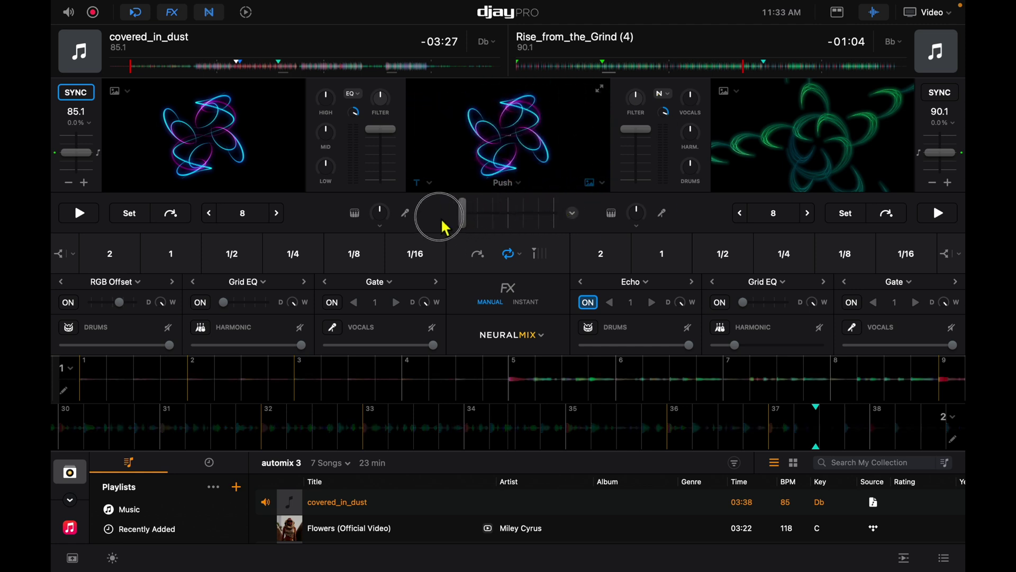
Change the video transition from Push to Blend, preview it, and enable Split Audio/Video.
left_click(503, 183)
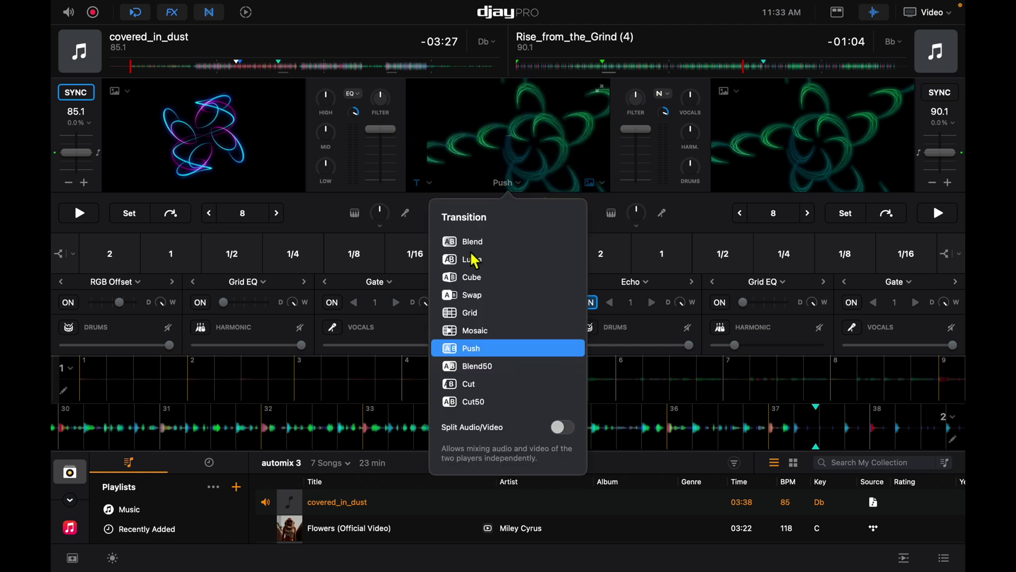
left_click(470, 245)
left_click_drag(550, 223, 509, 228)
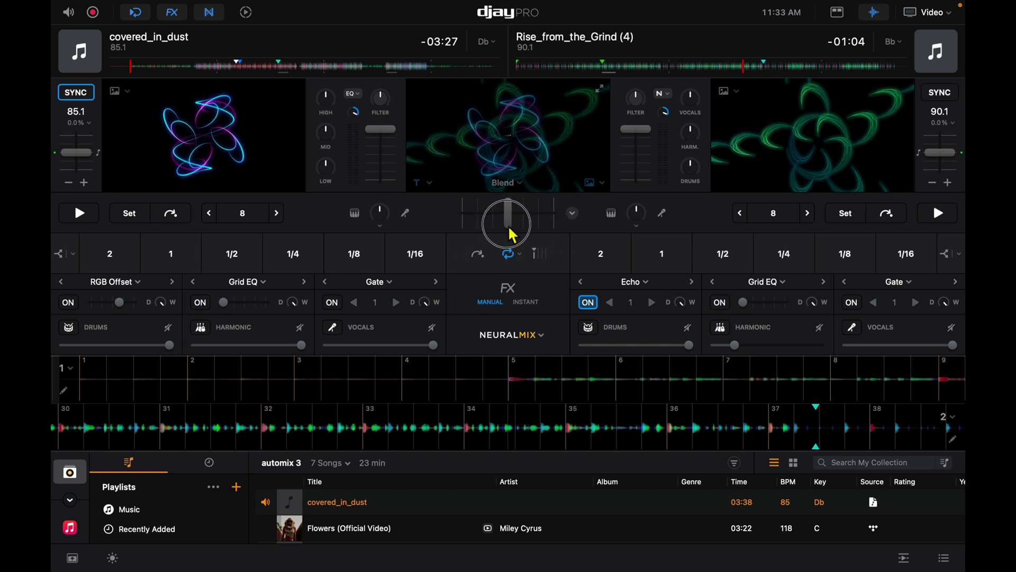
left_click(508, 182)
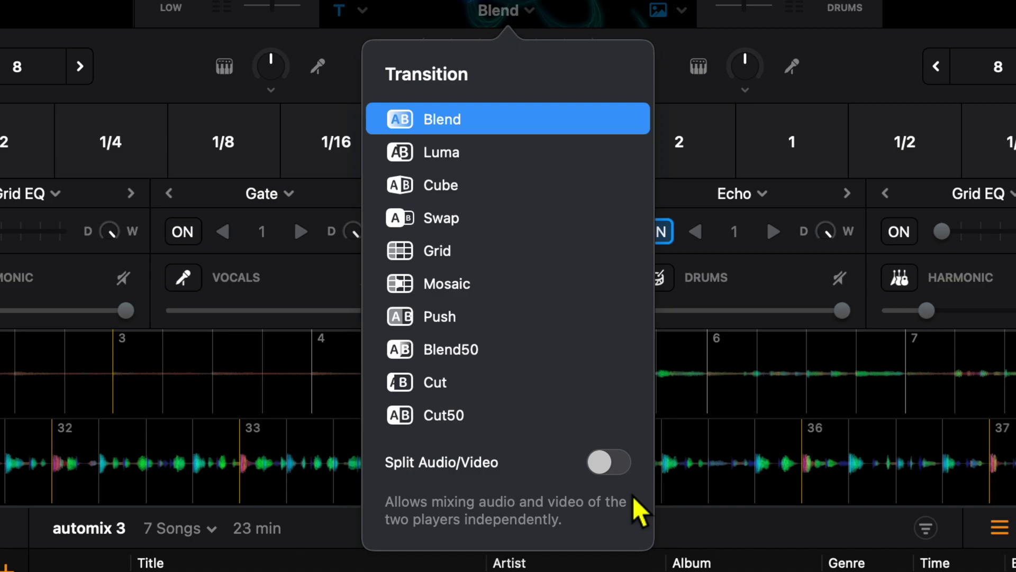
left_click(606, 461)
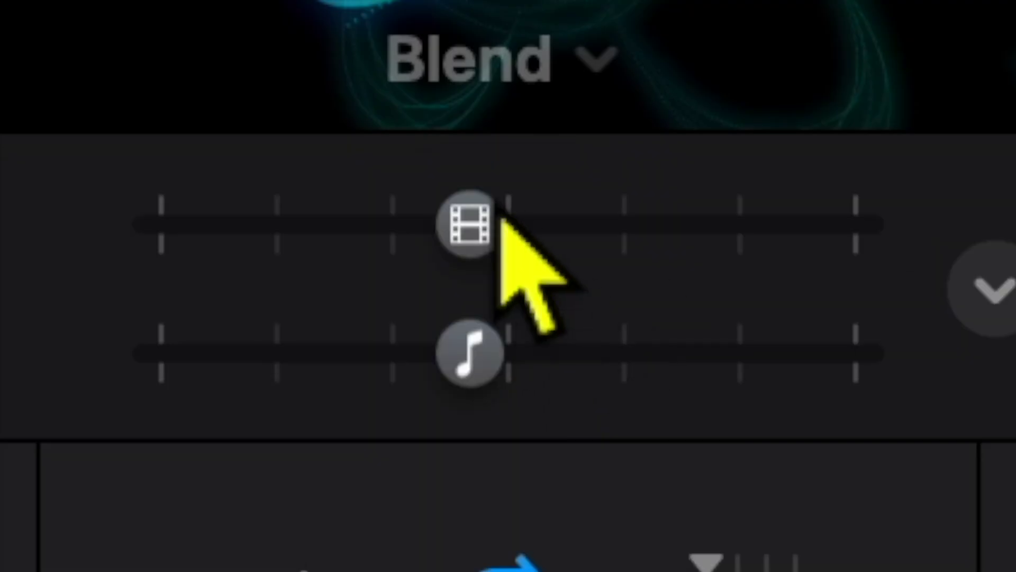
Fade the separate video crossfader onto the left deck and leave the audio crossfader near centre.
left_click_drag(462, 227, 53, 240)
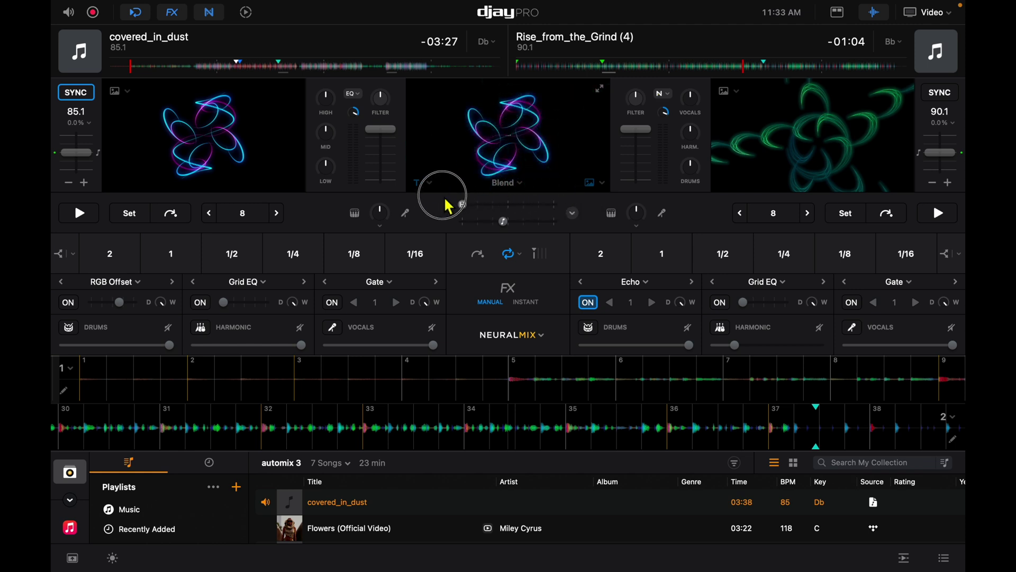
mouse_move(449, 207)
left_mouse_down()
mouse_move(630, 200)
mouse_move(447, 206)
left_mouse_up()
mouse_move(505, 224)
left_mouse_down()
mouse_move(466, 215)
mouse_move(547, 225)
mouse_move(467, 231)
mouse_move(504, 234)
mouse_move(556, 225)
mouse_move(484, 226)
mouse_move(567, 226)
mouse_move(503, 238)
left_mouse_up()
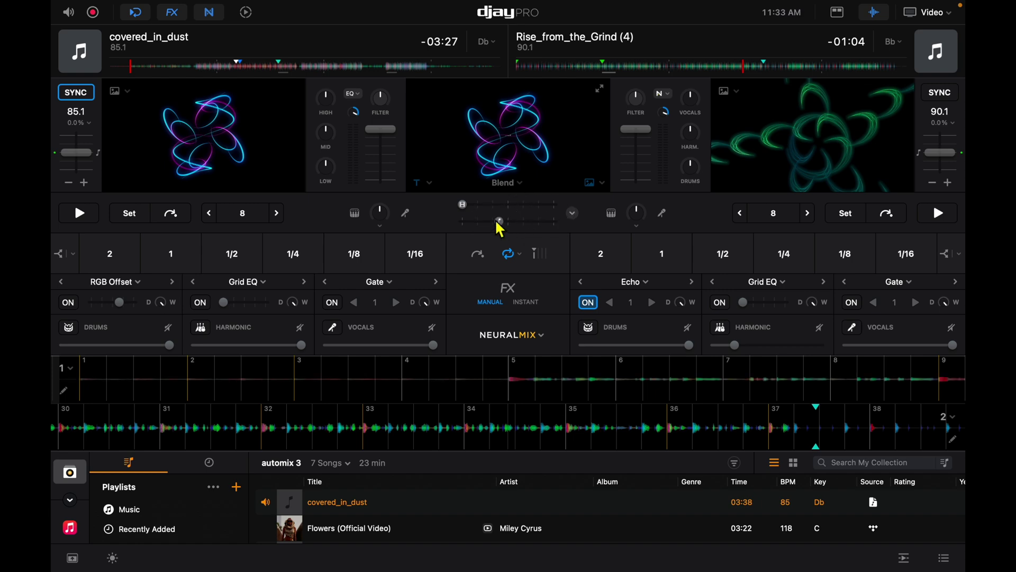